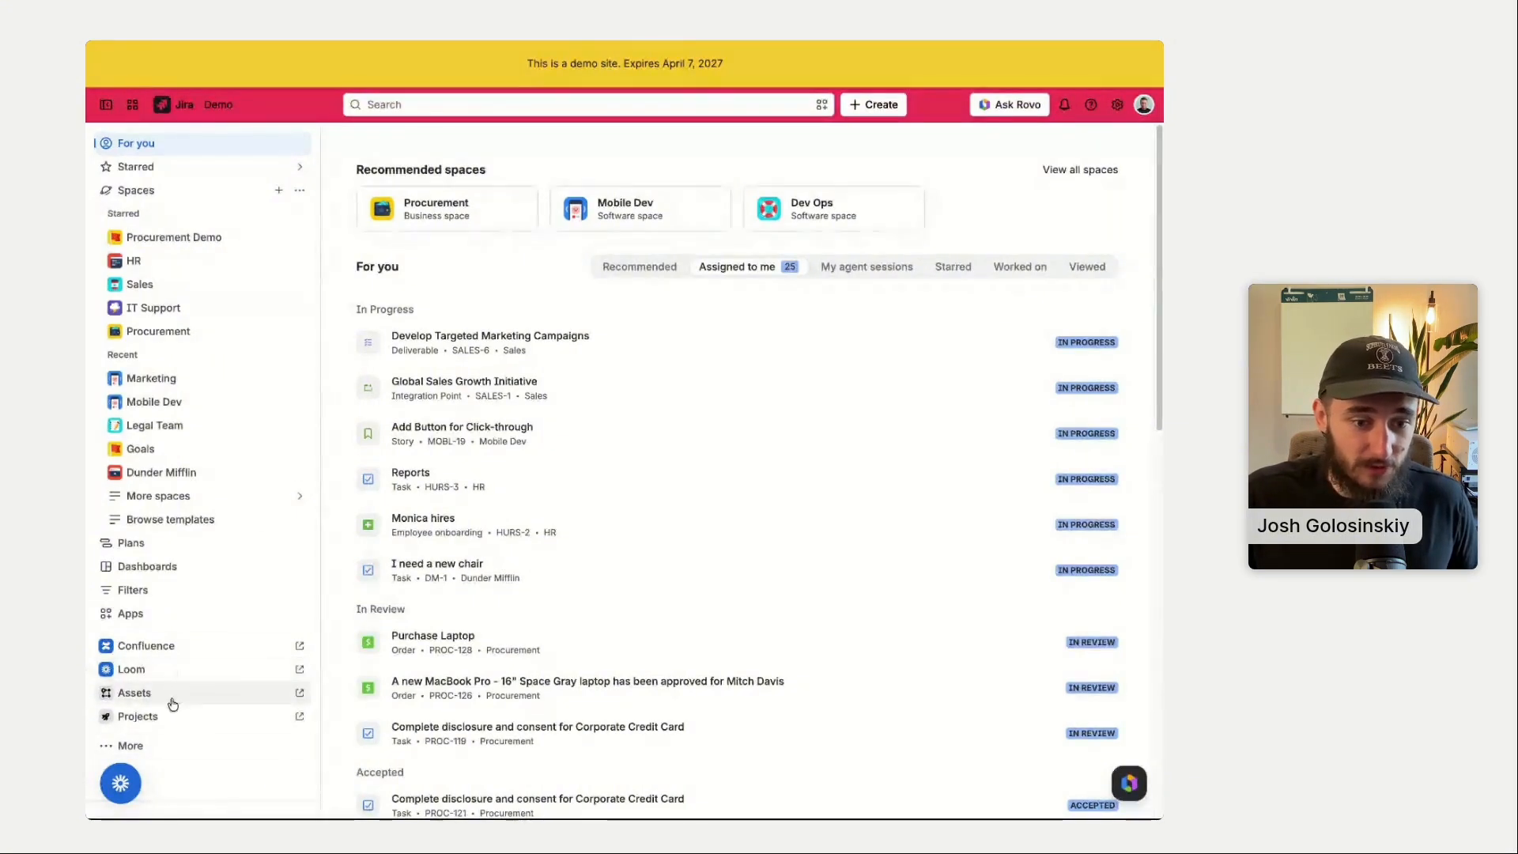
- Expand the full list of Atlassian apps and switch from Jira to the Goals app
{"action": "left_click", "coordinate": [132, 104]}
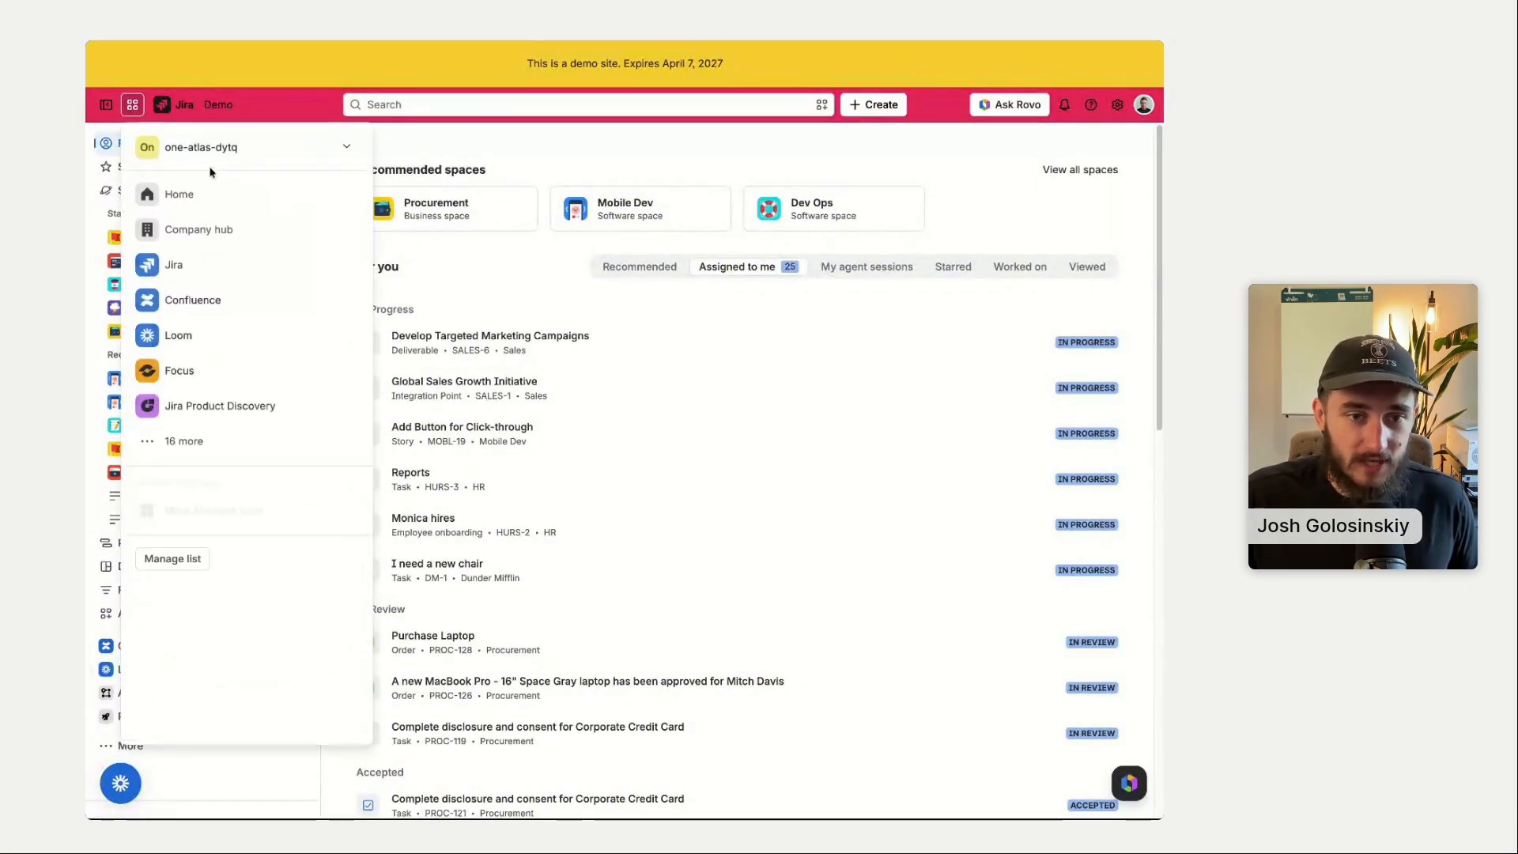
{"action": "left_click", "coordinate": [183, 440]}
{"action": "scroll", "coordinate": [277, 498], "scroll_direction": "down", "scroll_amount": 1}
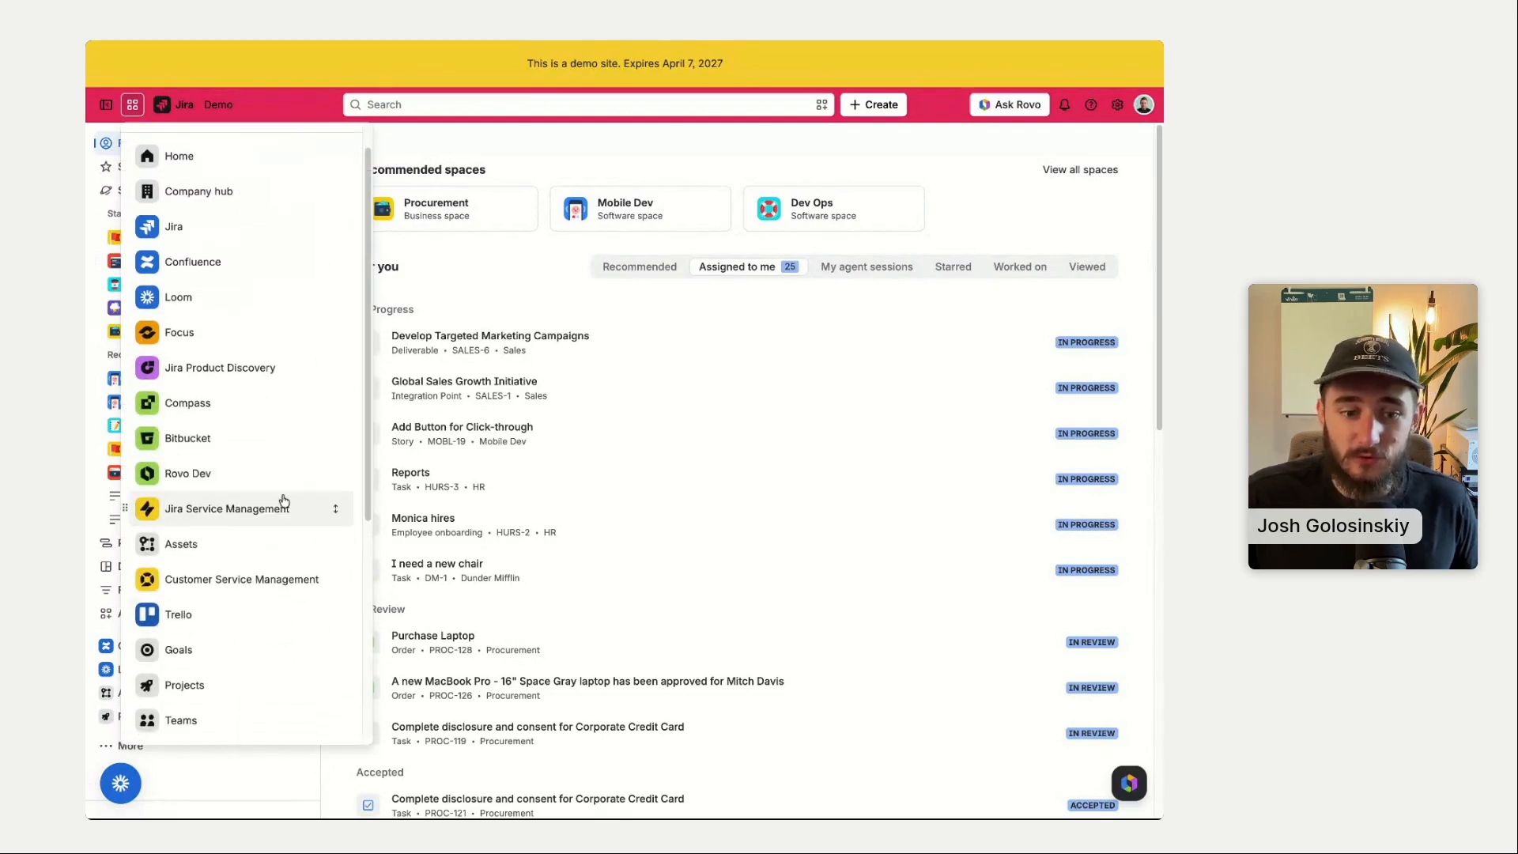
{"action": "left_click", "coordinate": [335, 649]}
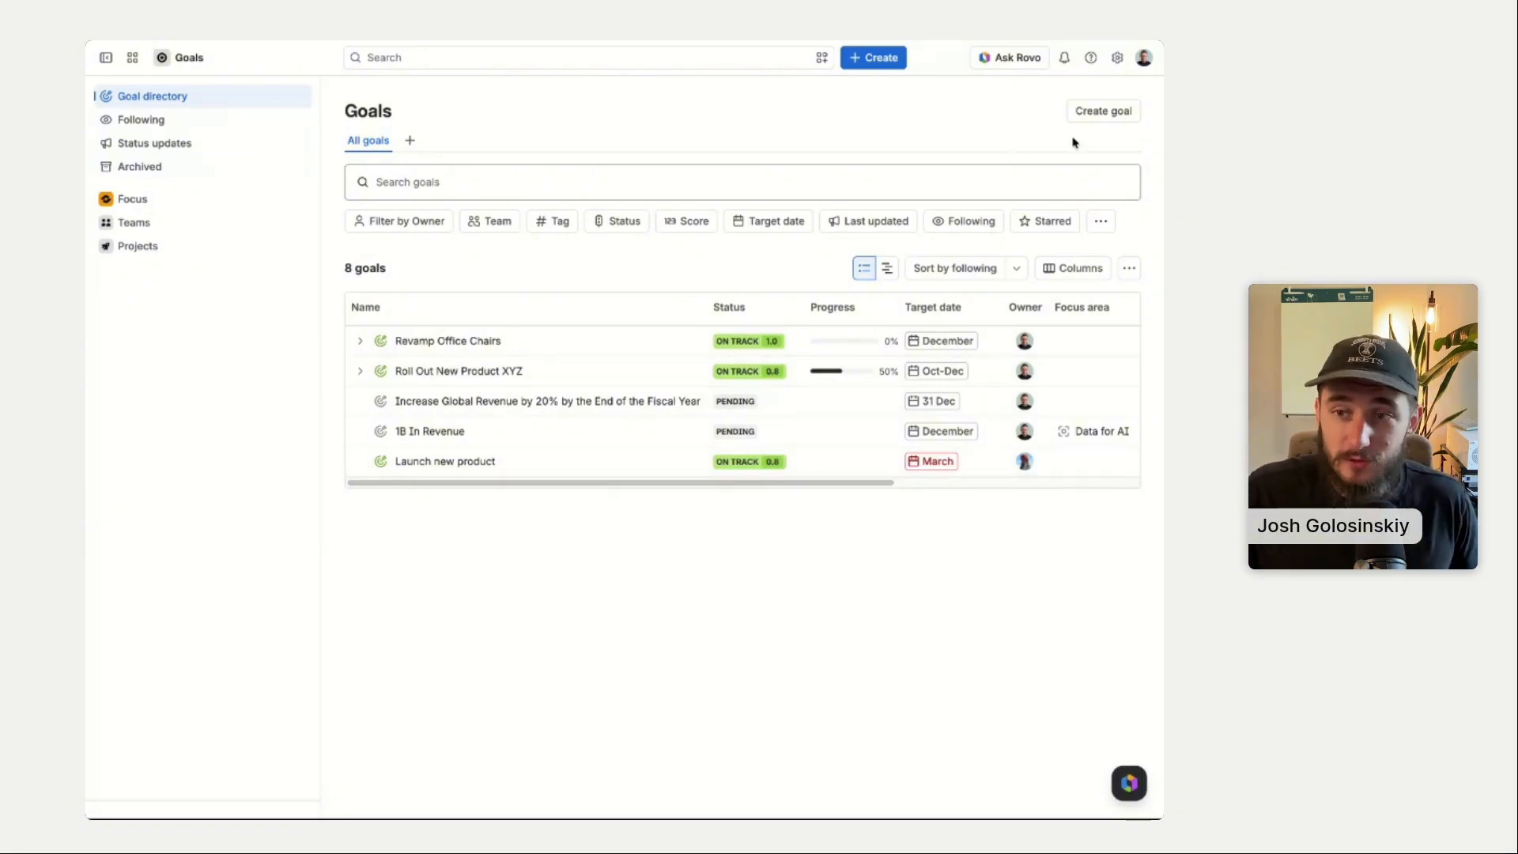
- Start creating a goal in the goal directory and name it "Launch New Website"
{"action": "left_click", "coordinate": [1091, 112]}
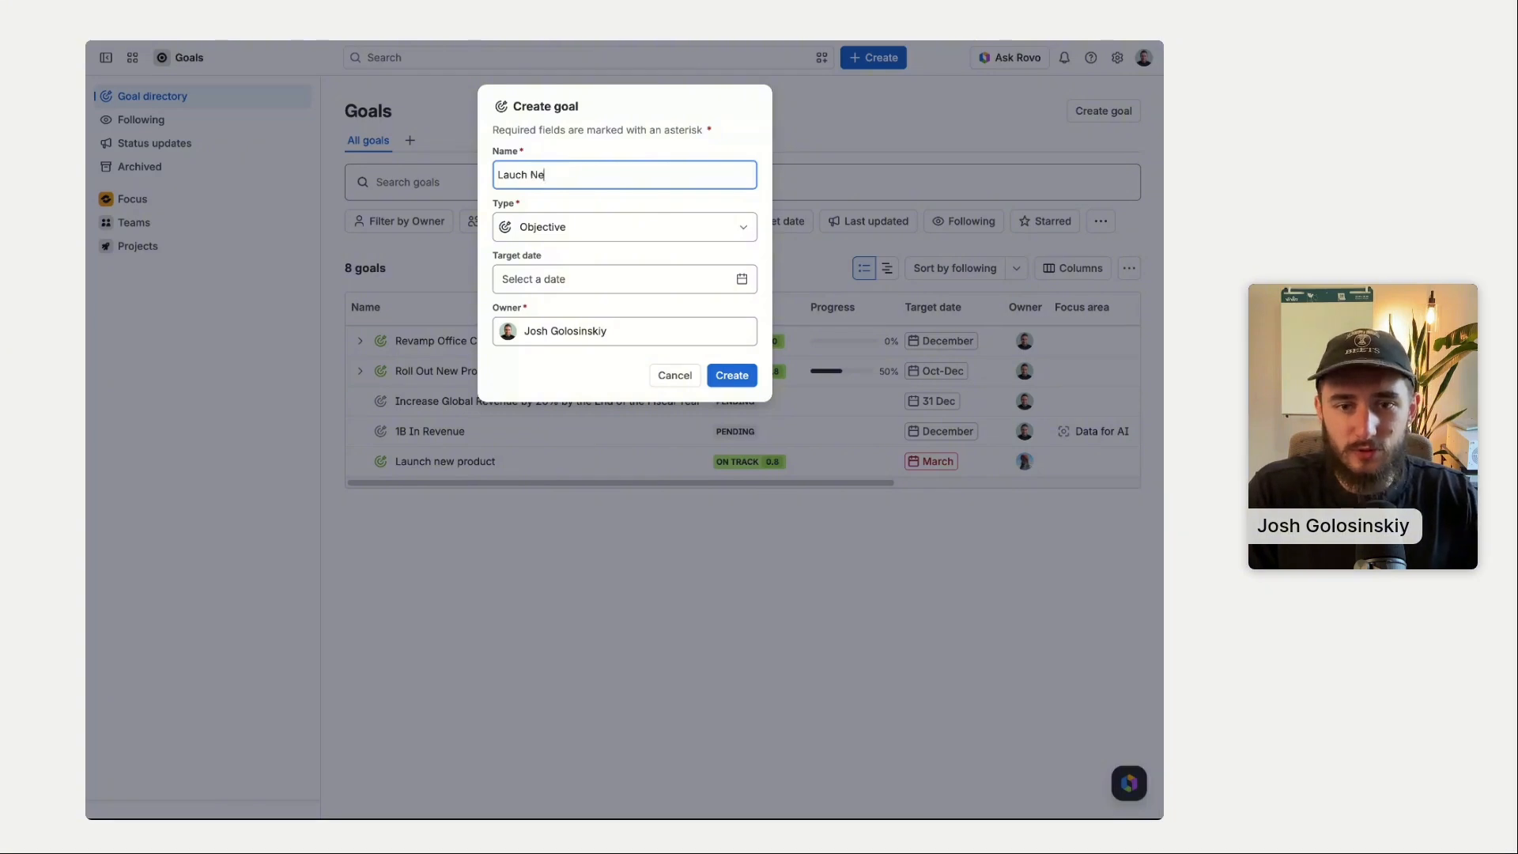
{"action": "type", "text": "w W"}
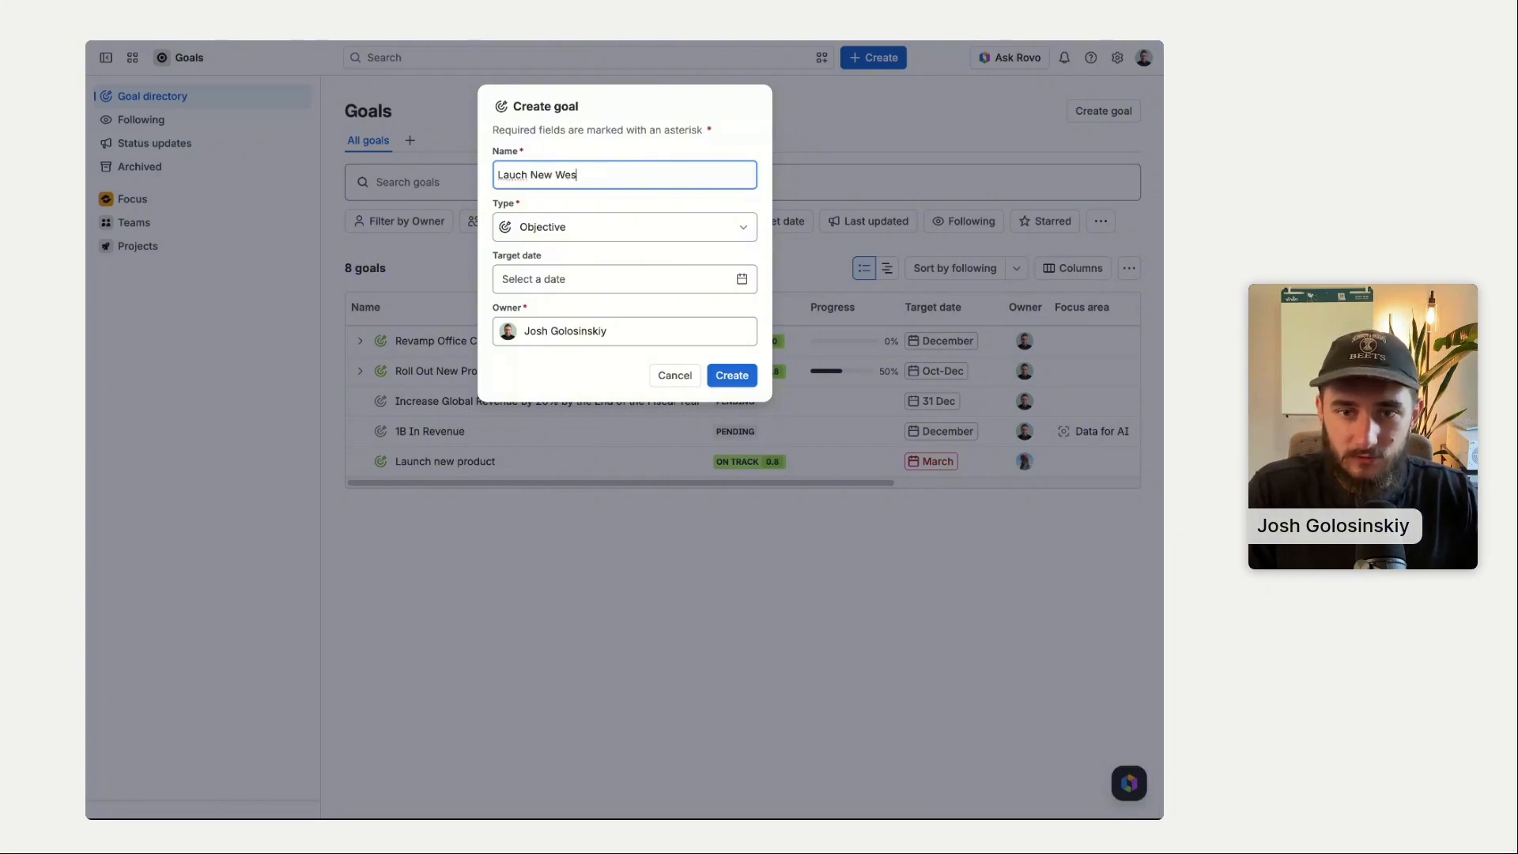
{"action": "type", "text": "ebsite"}
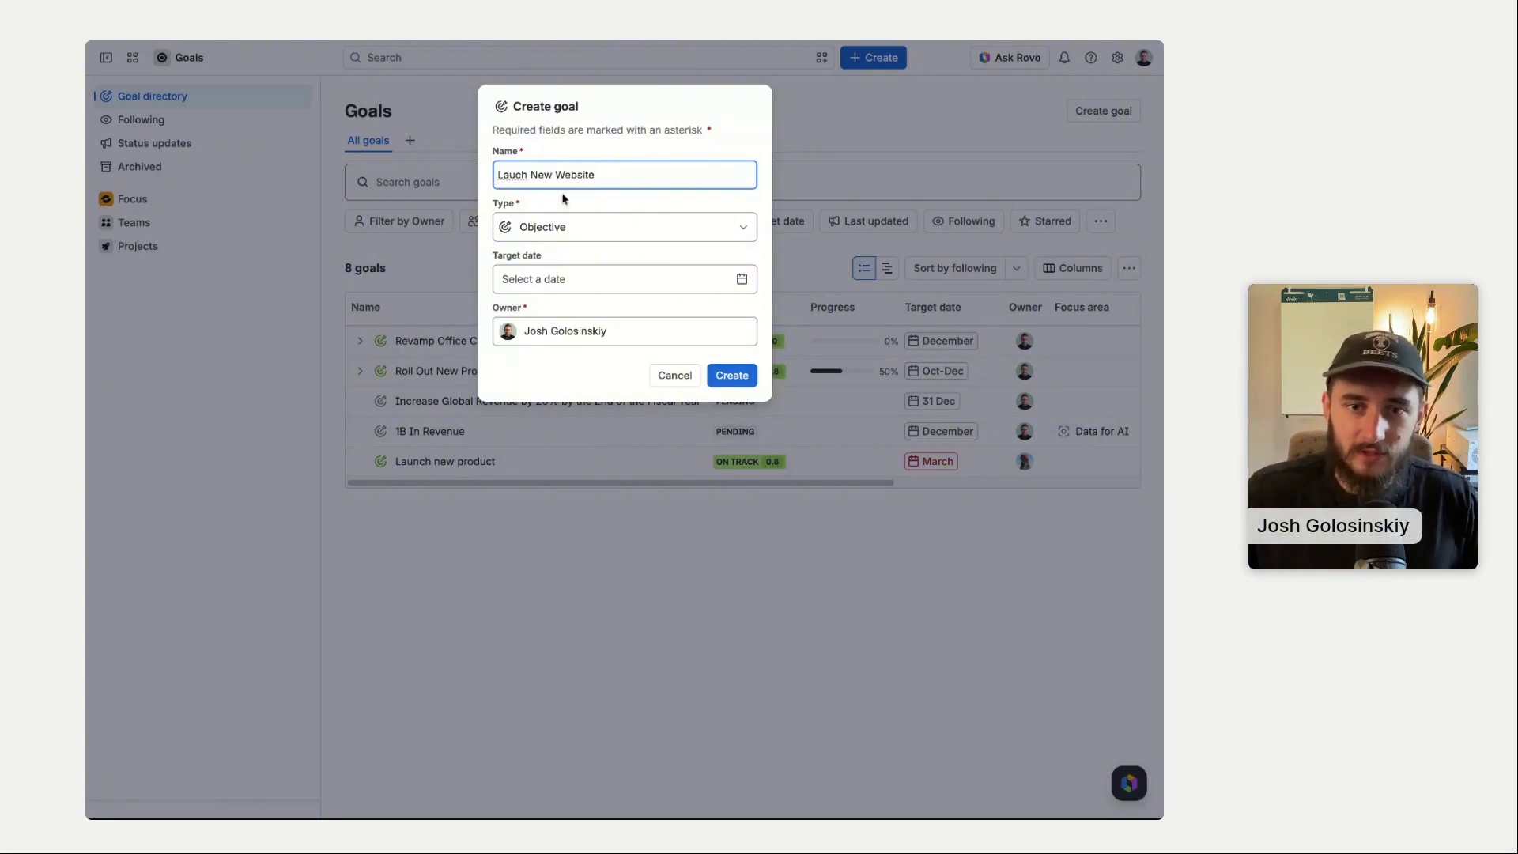
{"action": "double_click", "coordinate": [508, 174]}
{"action": "type", "text": "Luan"}
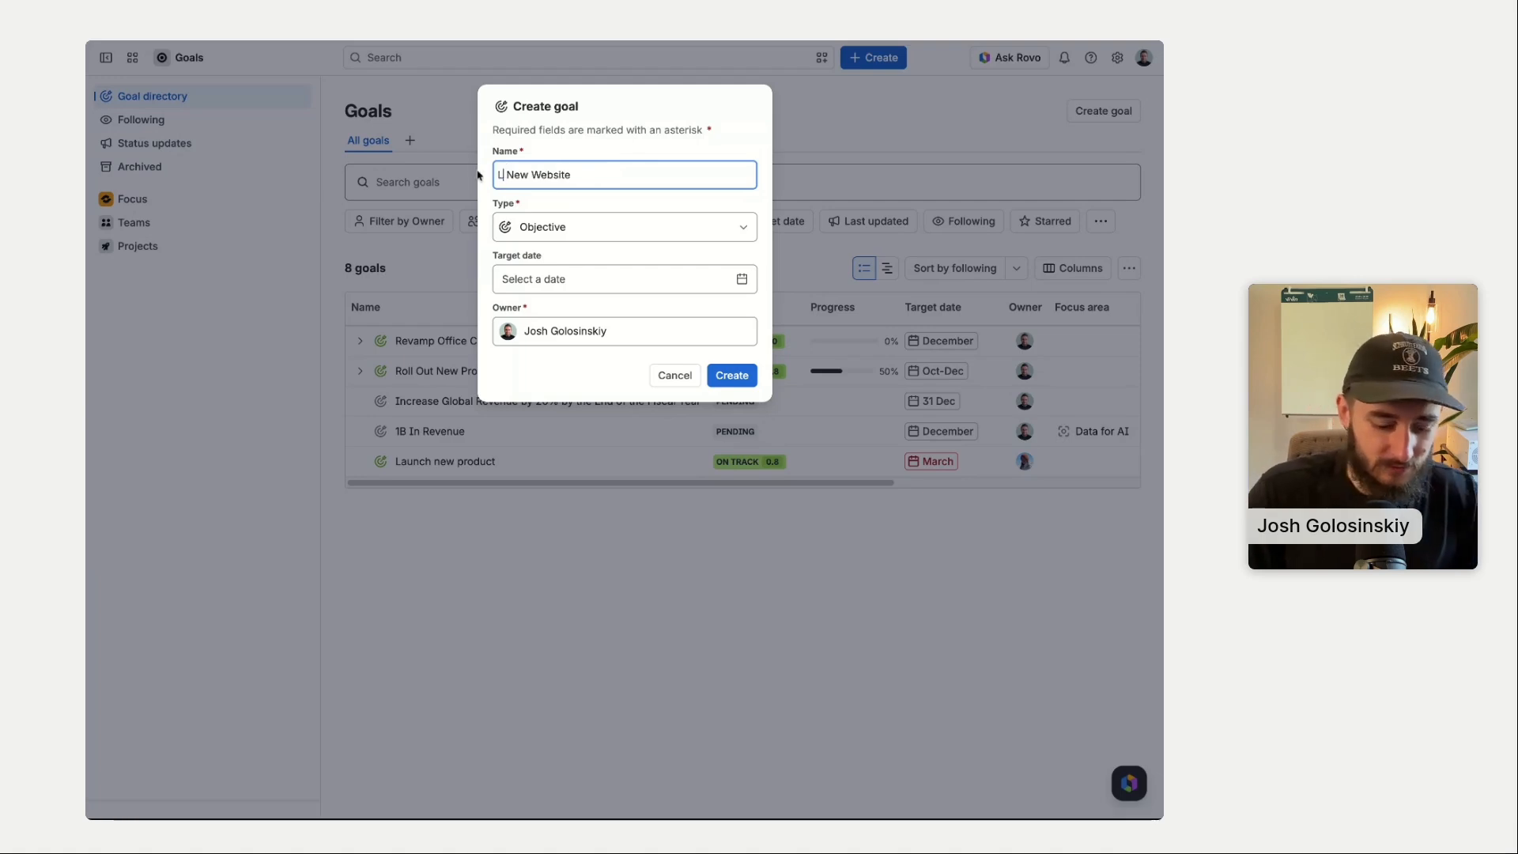
{"action": "key", "text": "BackSpace"}
{"action": "key", "text": "BackSpace"}
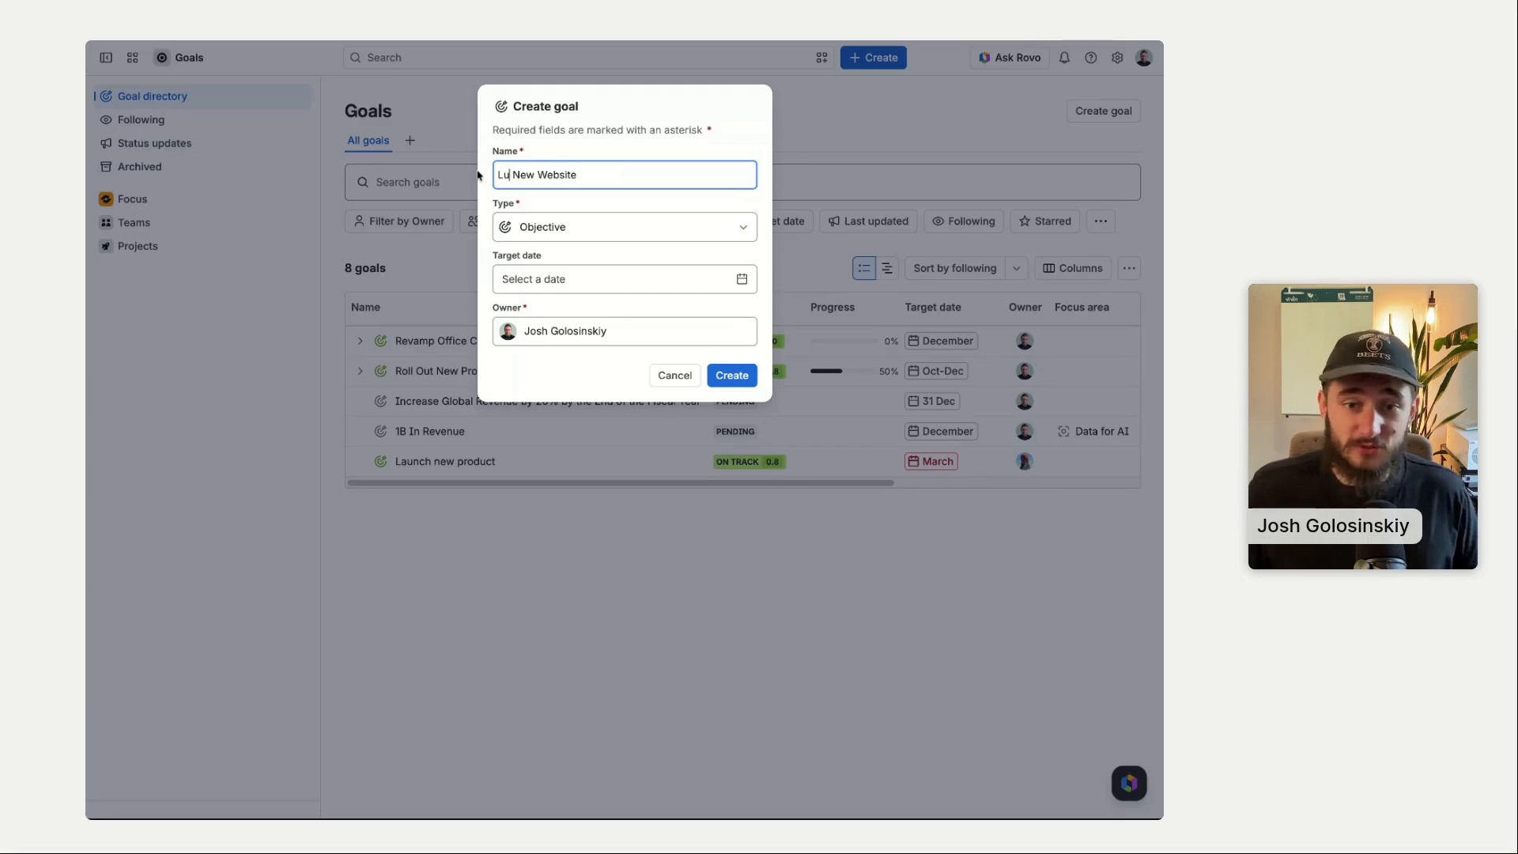
{"action": "key", "text": "BackSpace"}
{"action": "type", "text": "aunch"}
- Keep the goal type as Objective, set the target date to September 2026, and create the goal
{"action": "left_click", "coordinate": [638, 221]}
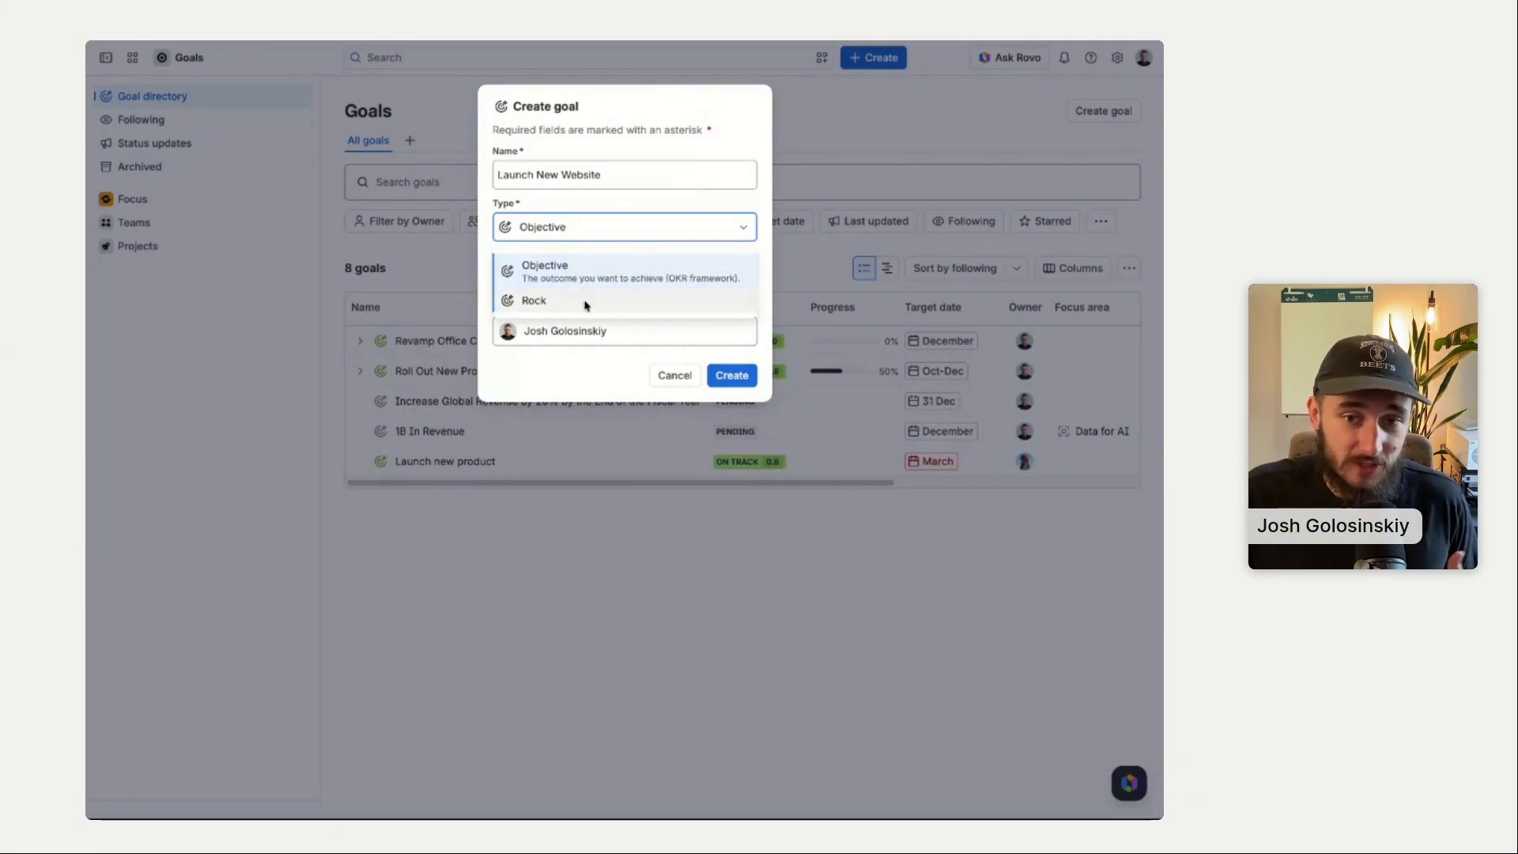
{"action": "left_click", "coordinate": [569, 271]}
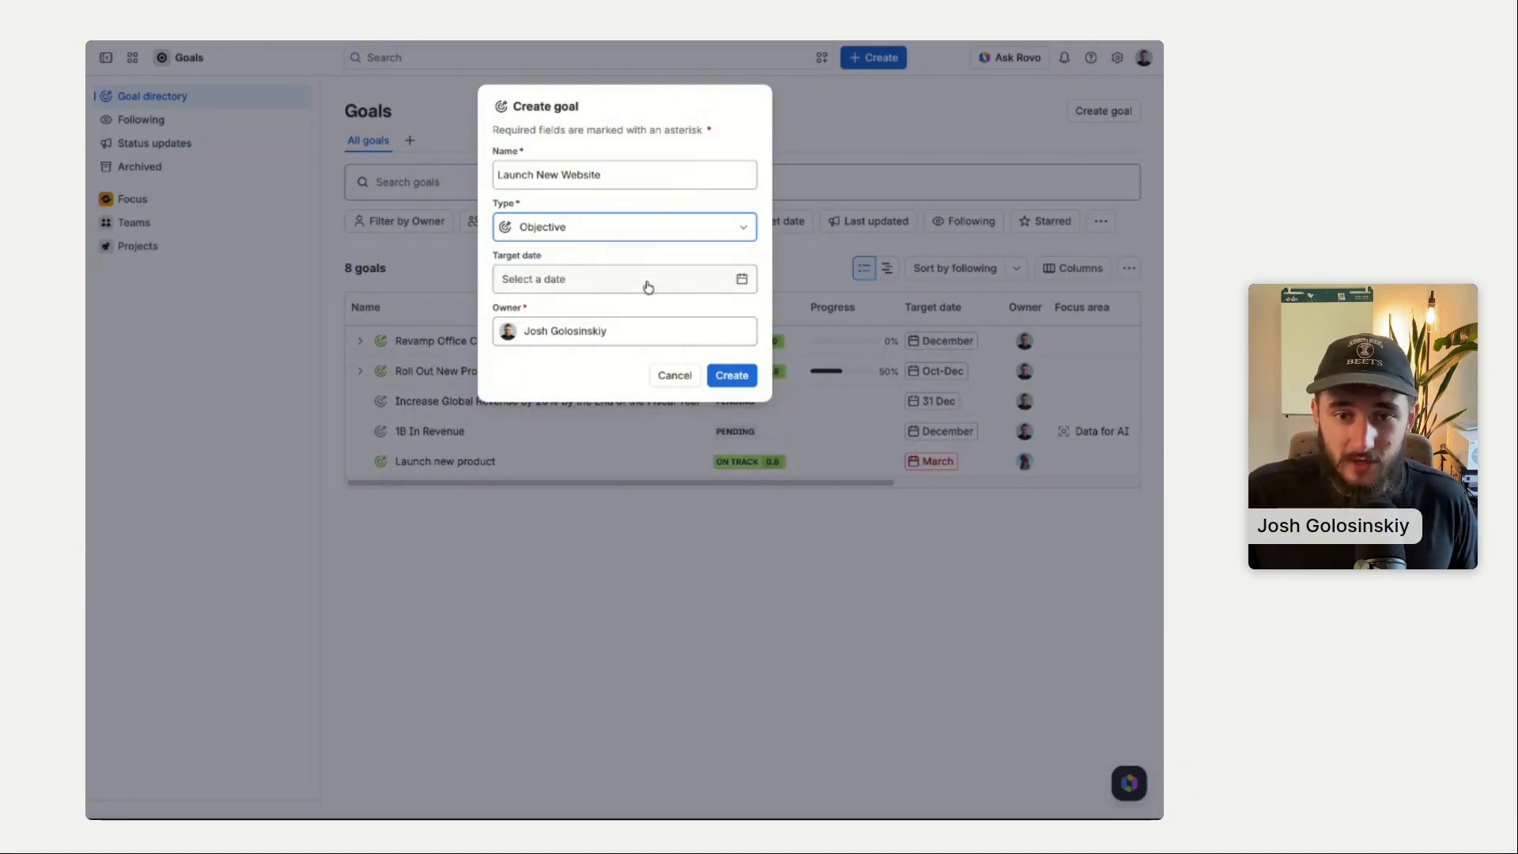
{"action": "left_click", "coordinate": [726, 285]}
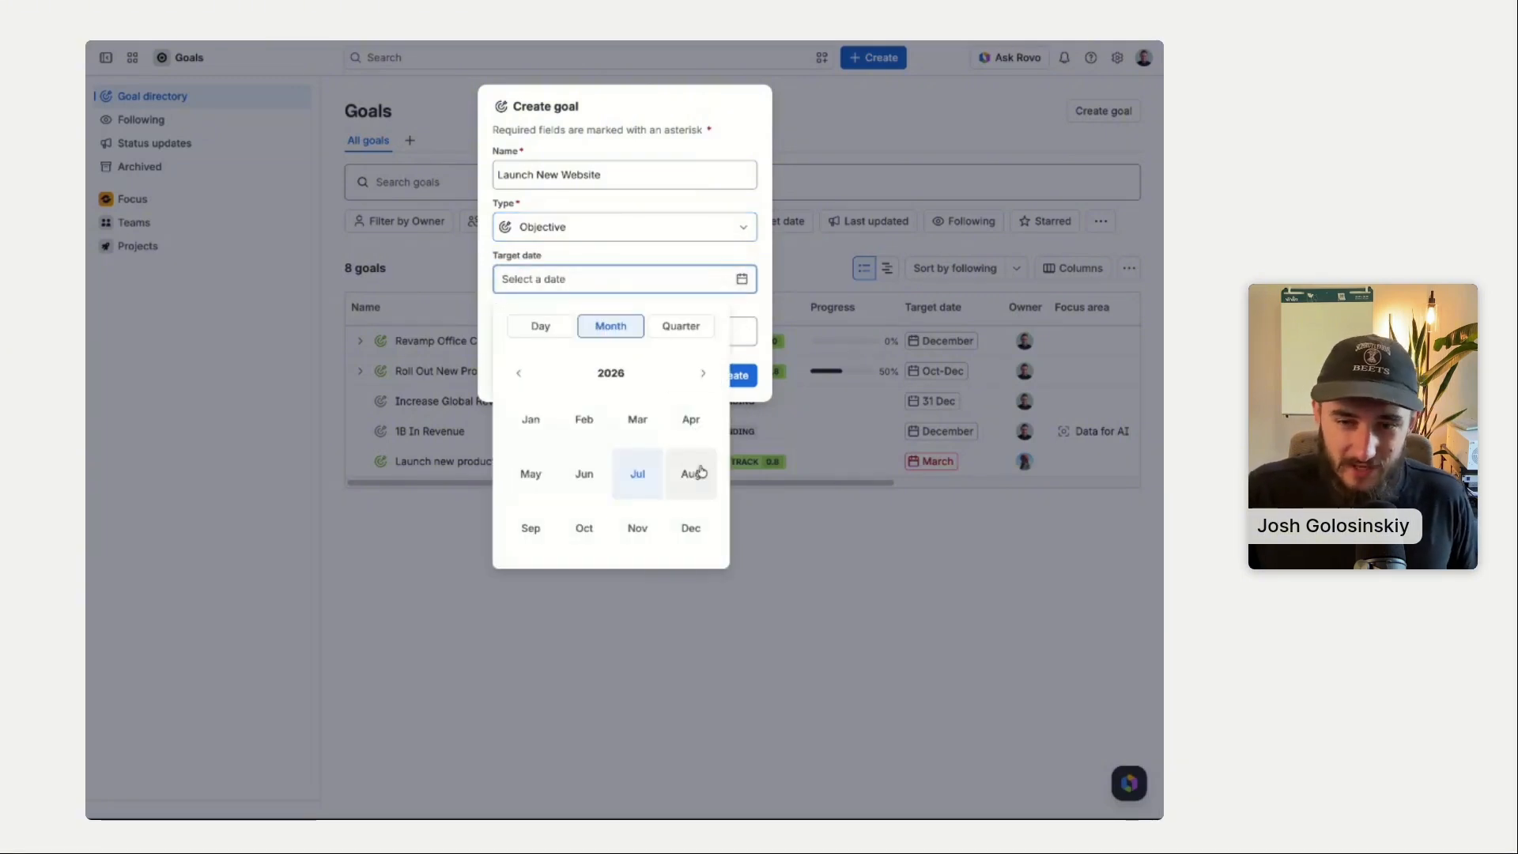
{"action": "left_click", "coordinate": [526, 534]}
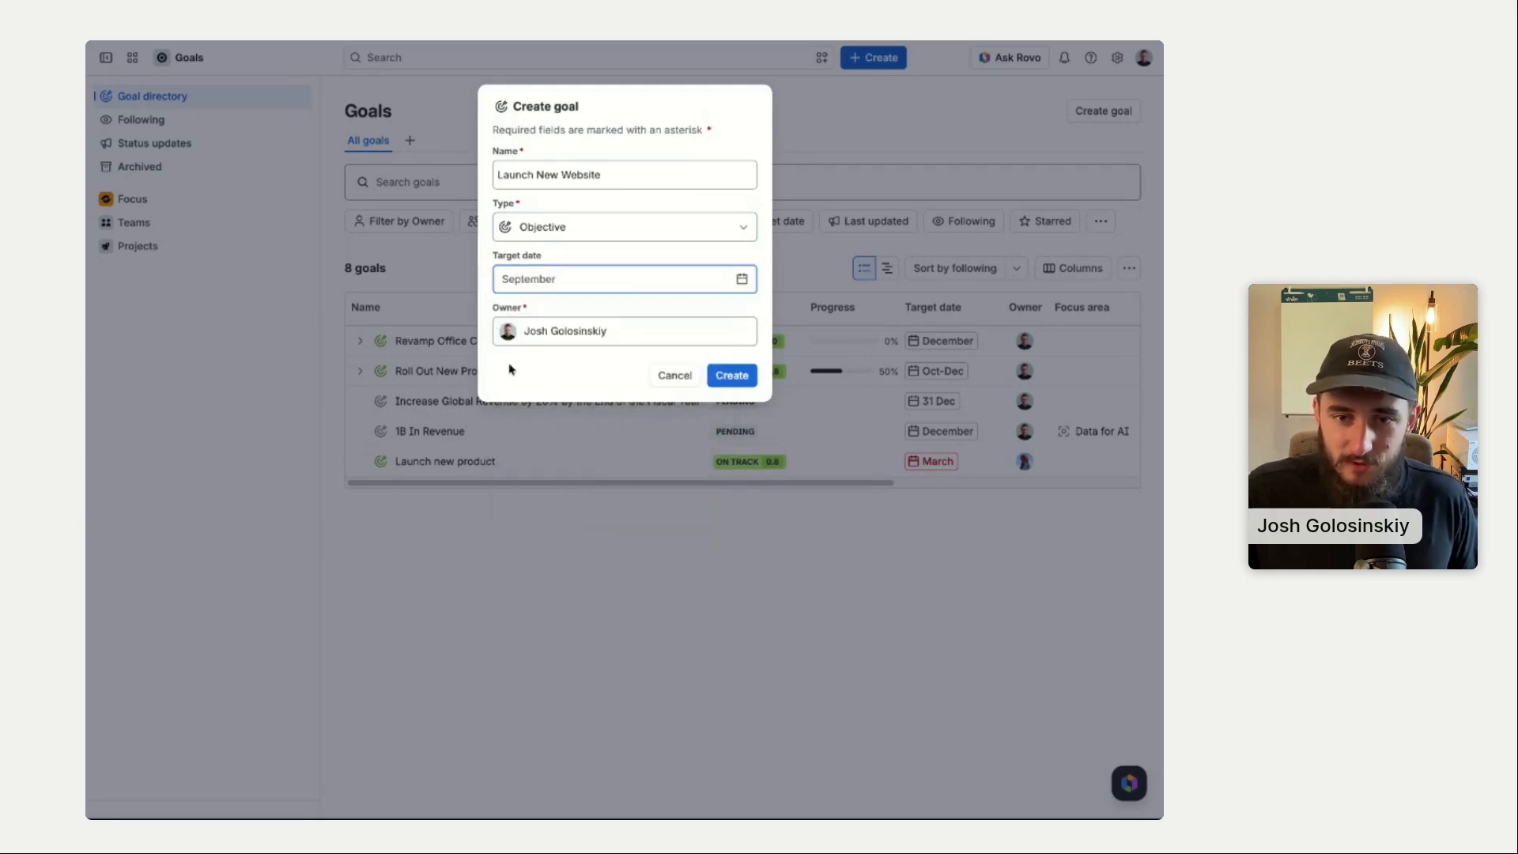
{"action": "left_click", "coordinate": [731, 376]}
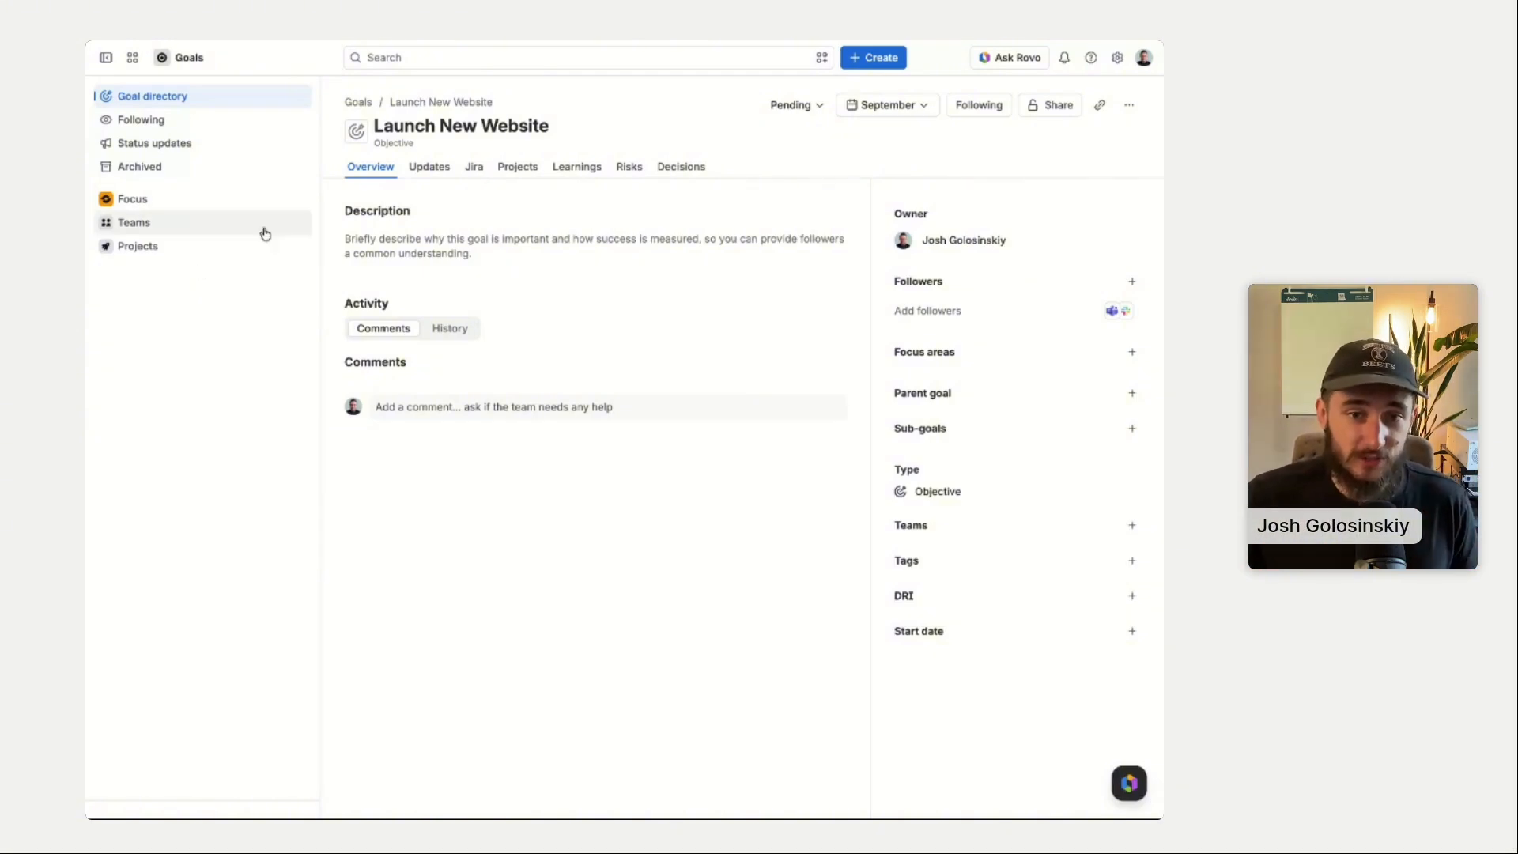
- Set "1B In Revenue" as the parent goal of Launch New Website
{"action": "mouse_move", "coordinate": [388, 238]}
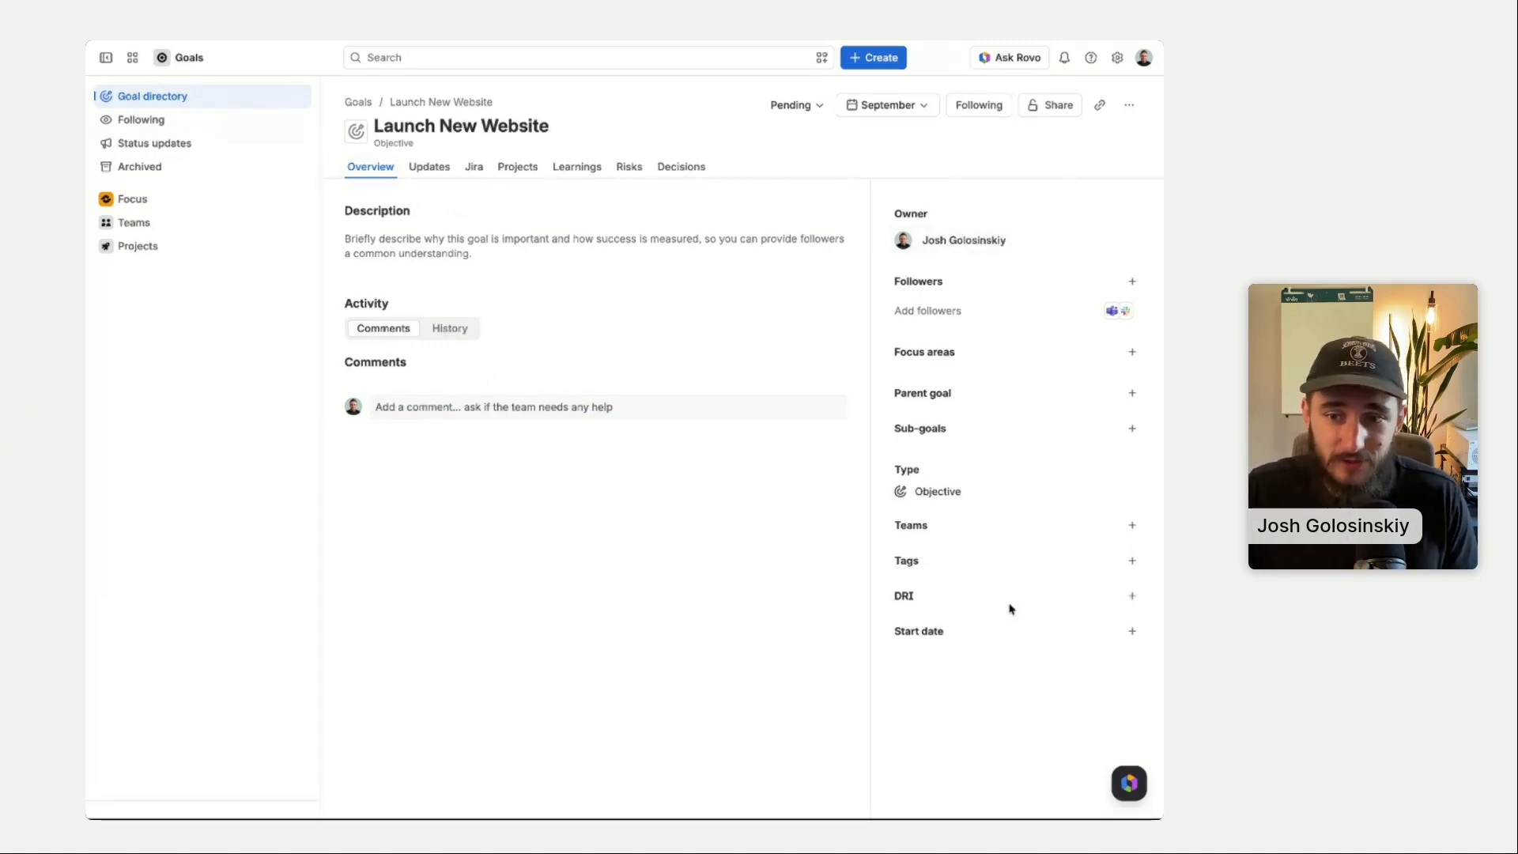
{"action": "left_click", "coordinate": [1135, 400]}
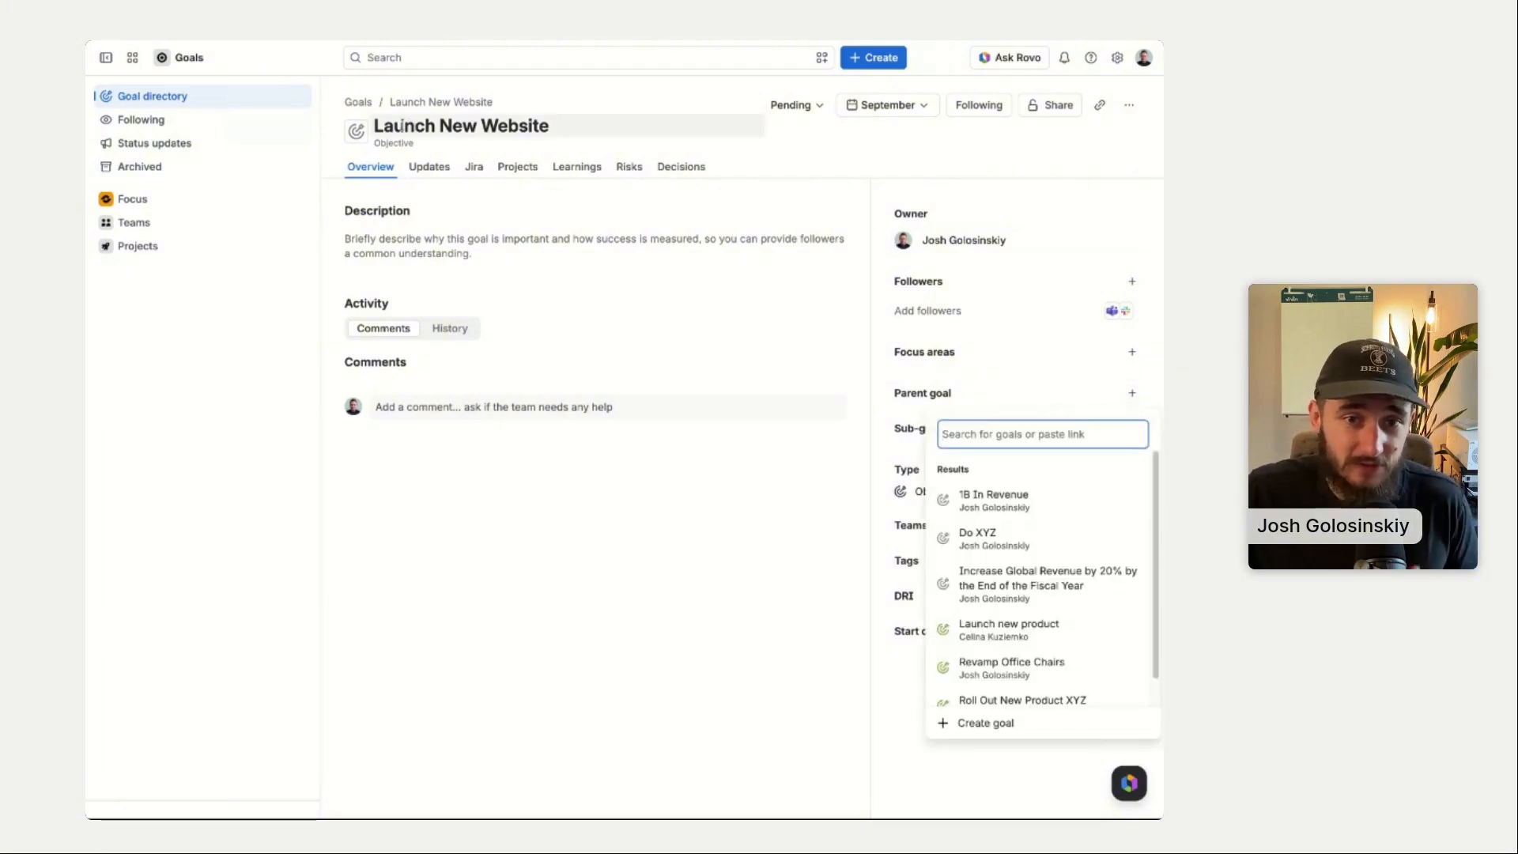
{"action": "left_click", "coordinate": [1004, 506]}
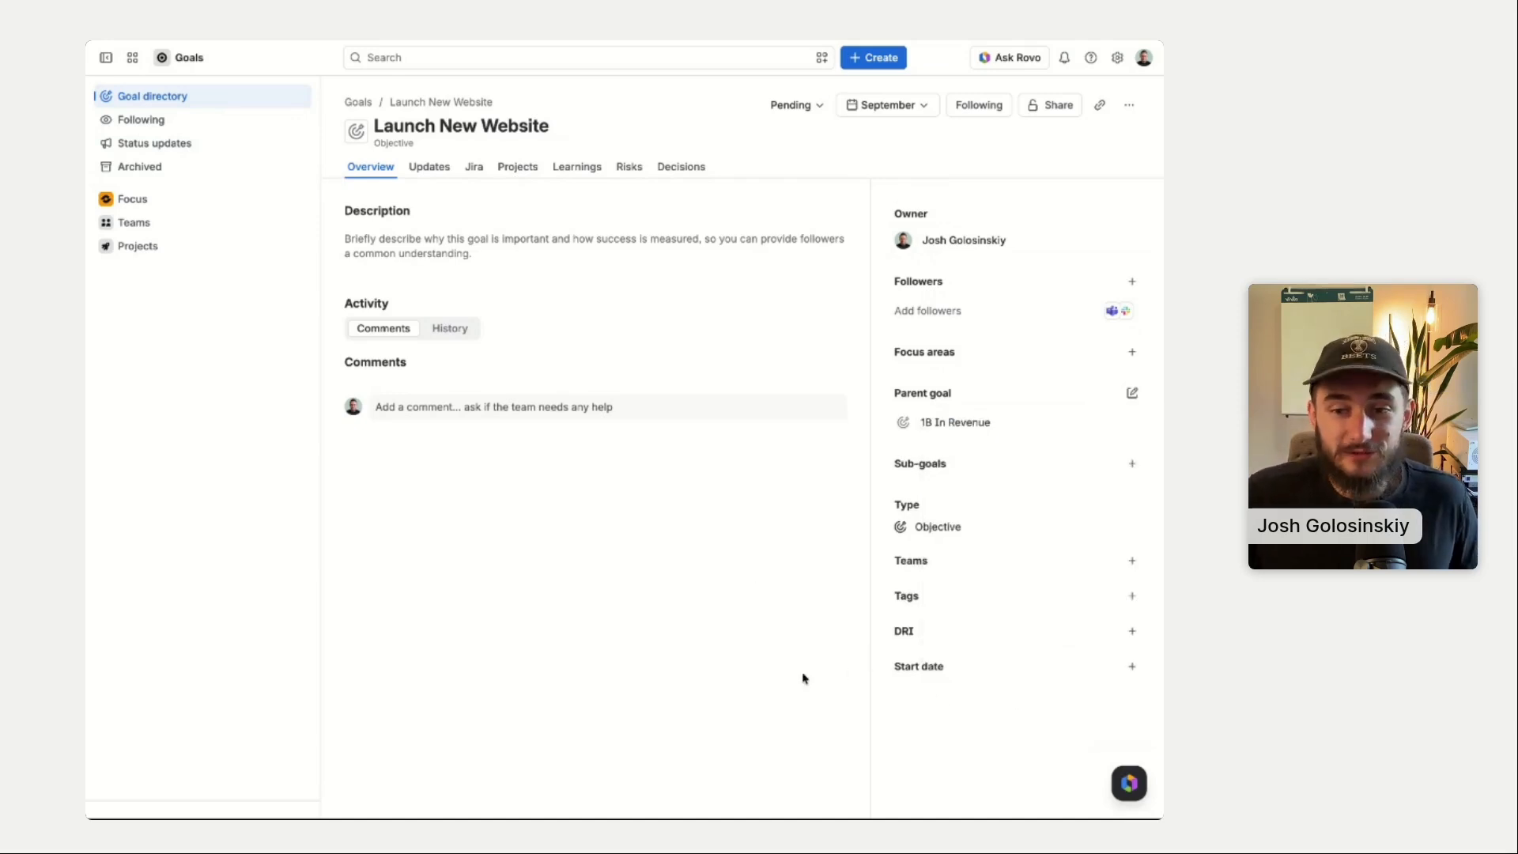
- Expand the "1B In Revenue" goal in the goal directory and open its sub-goal Launch New Website
{"action": "left_click", "coordinate": [221, 101]}
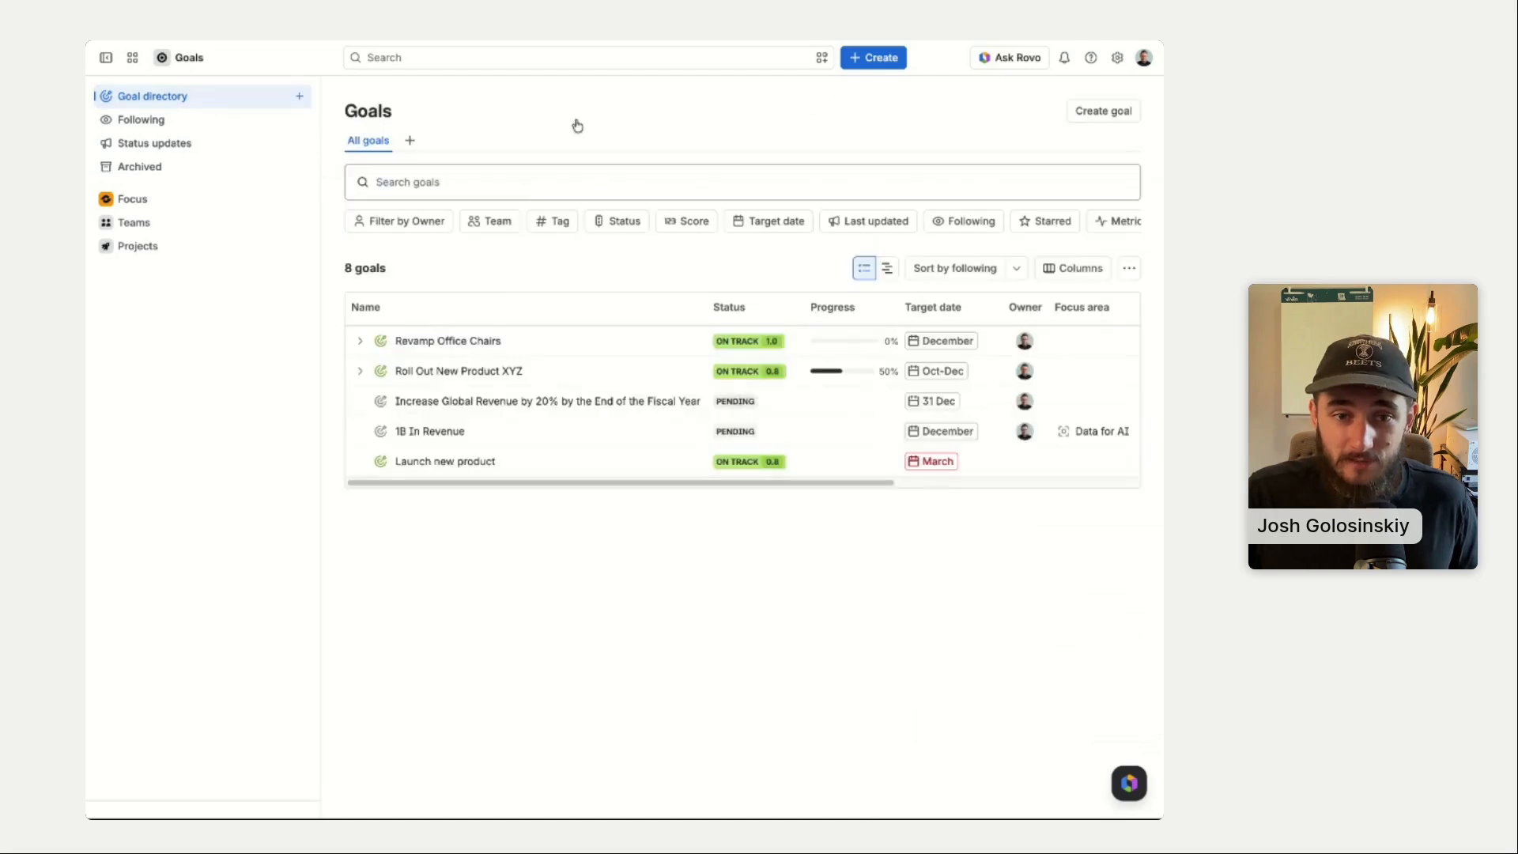
{"action": "left_click", "coordinate": [359, 431]}
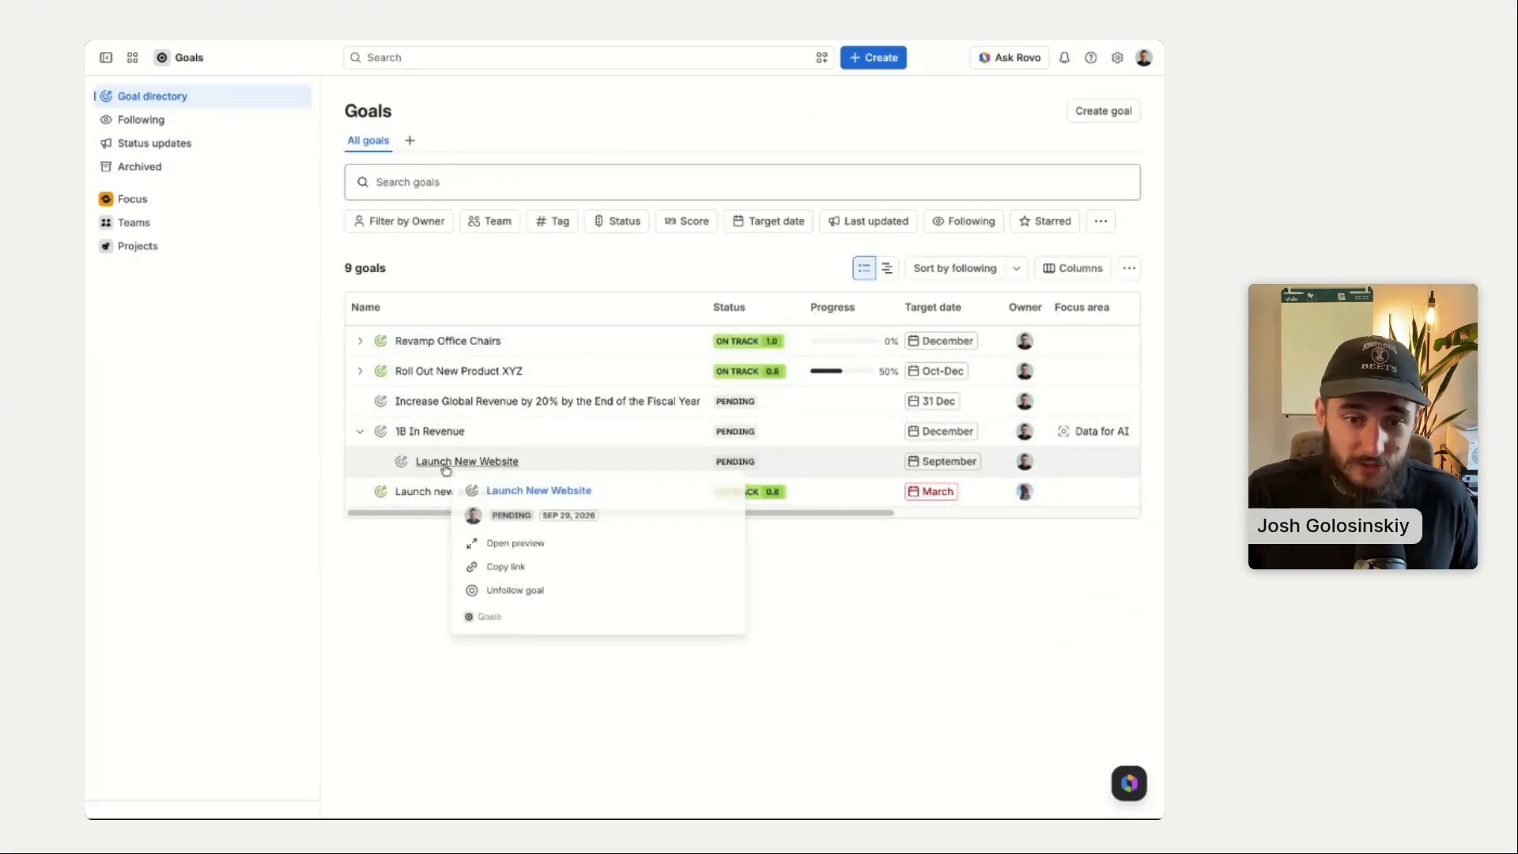
{"action": "left_click", "coordinate": [447, 471]}
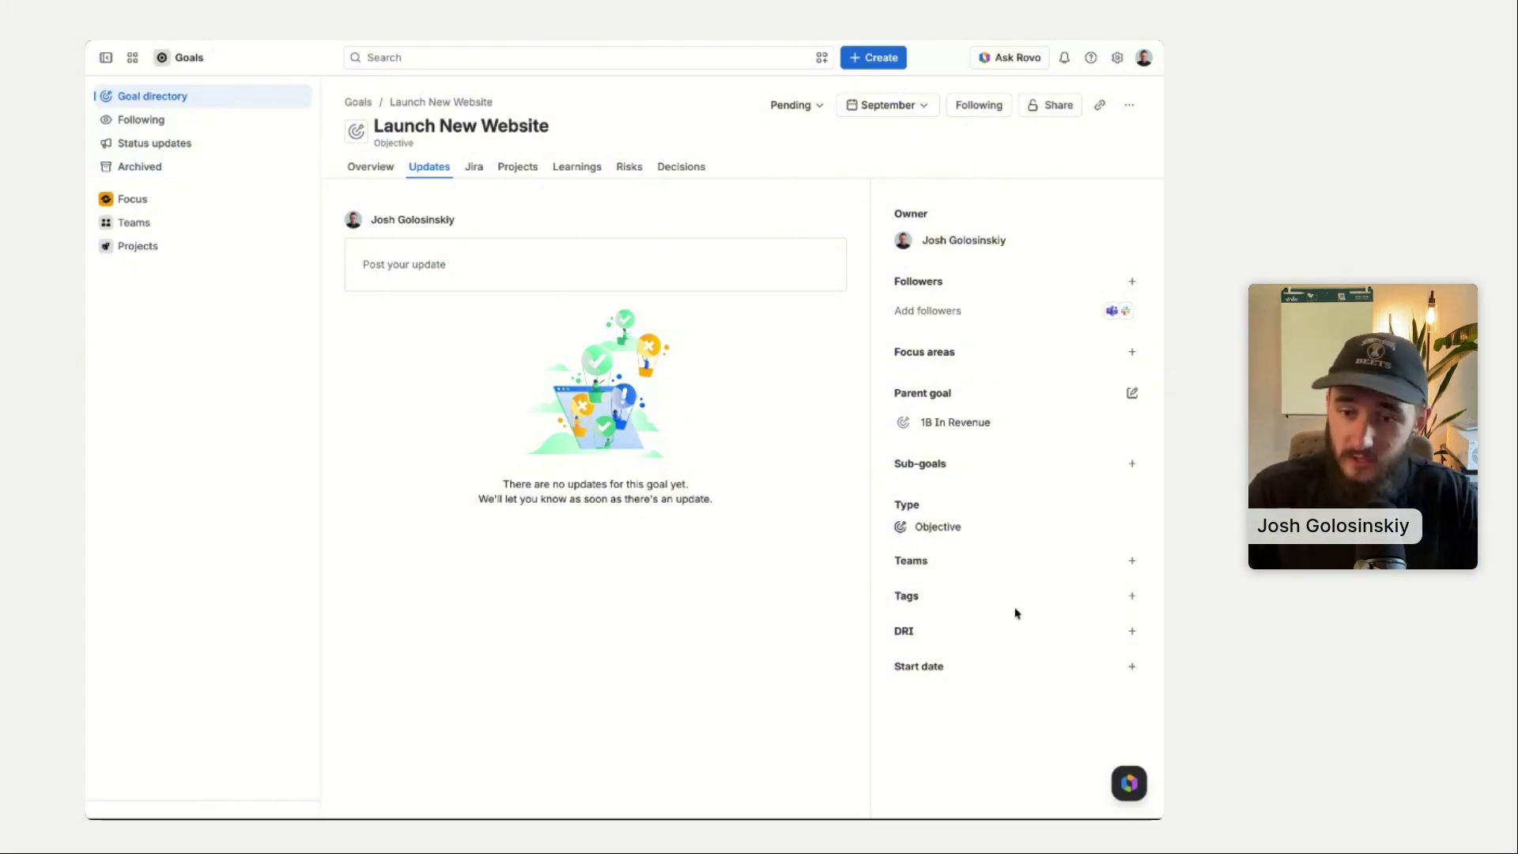
- Add the Marketing team to the Launch New Website goal
{"action": "left_click", "coordinate": [1132, 561]}
{"action": "type", "text": "mark"}
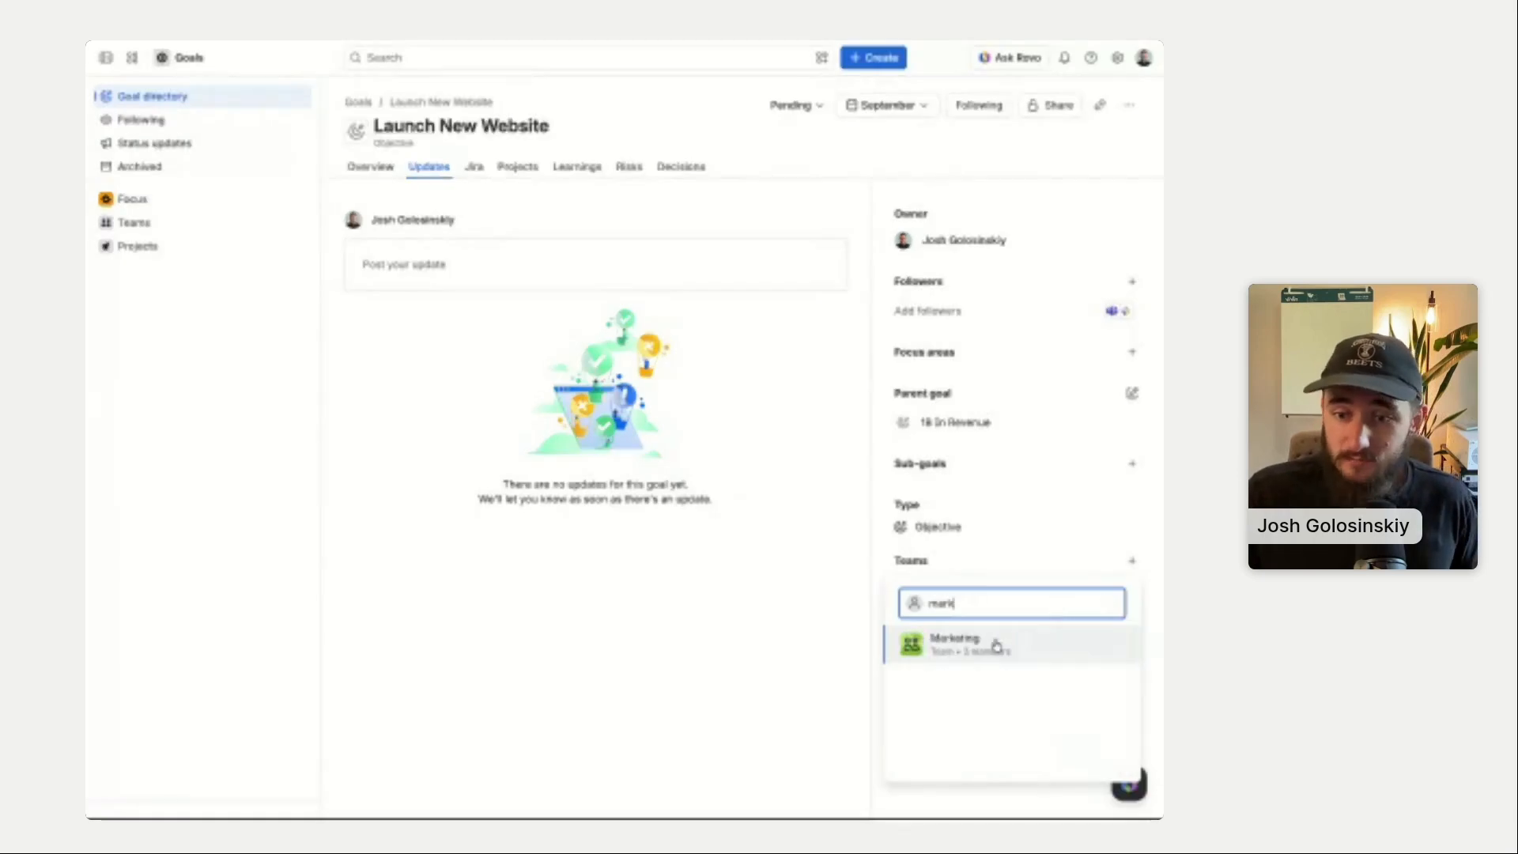
{"action": "left_click", "coordinate": [996, 642]}
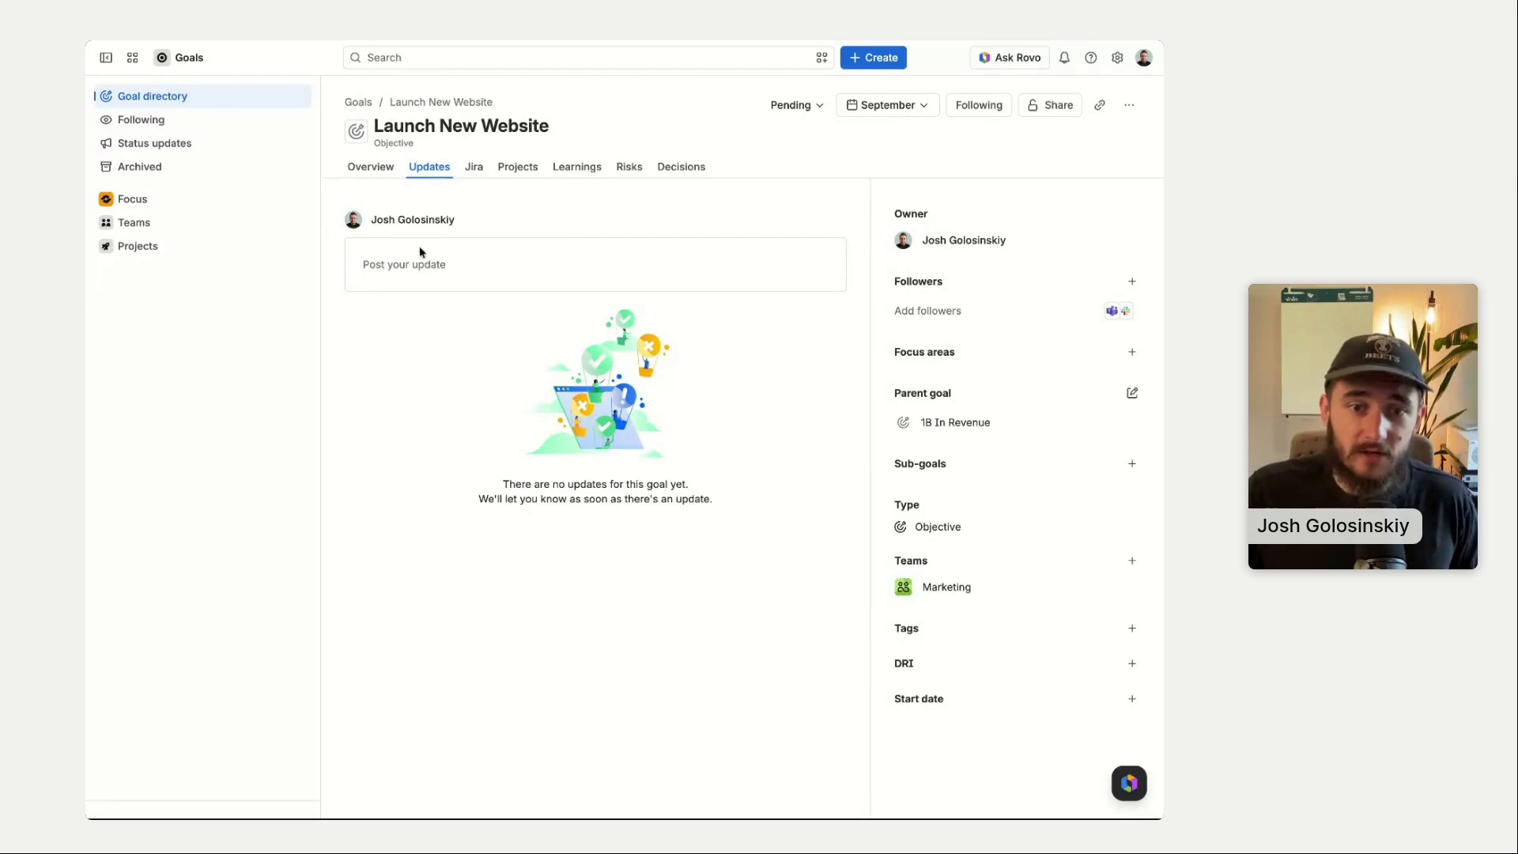
- Review the goal's Overview, Updates, Jira and Projects sections to see how progress and contributing work are tracked
{"action": "left_click", "coordinate": [371, 167]}
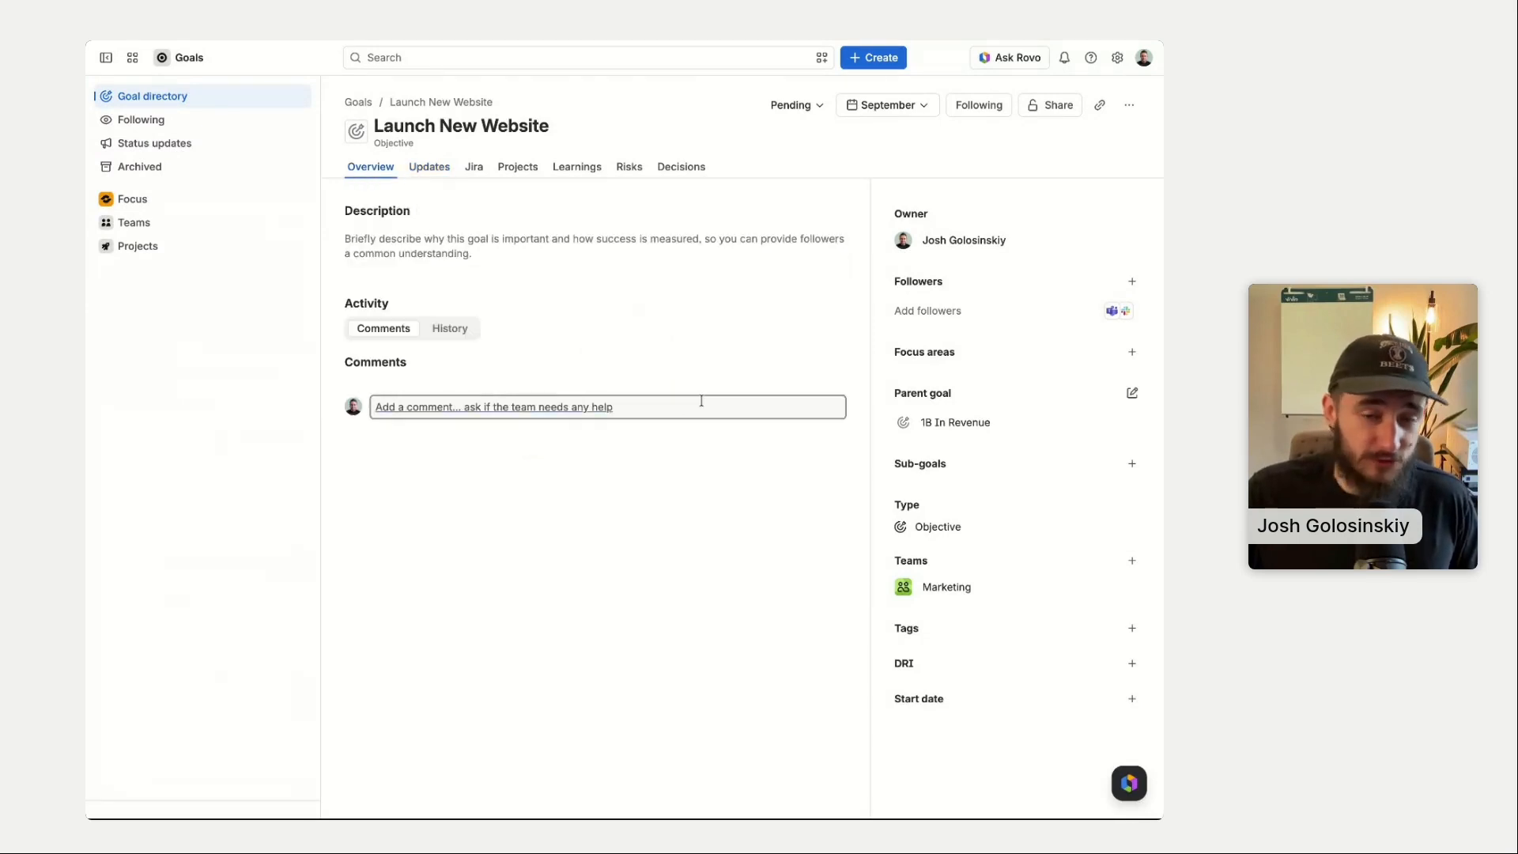
{"action": "left_click", "coordinate": [433, 168]}
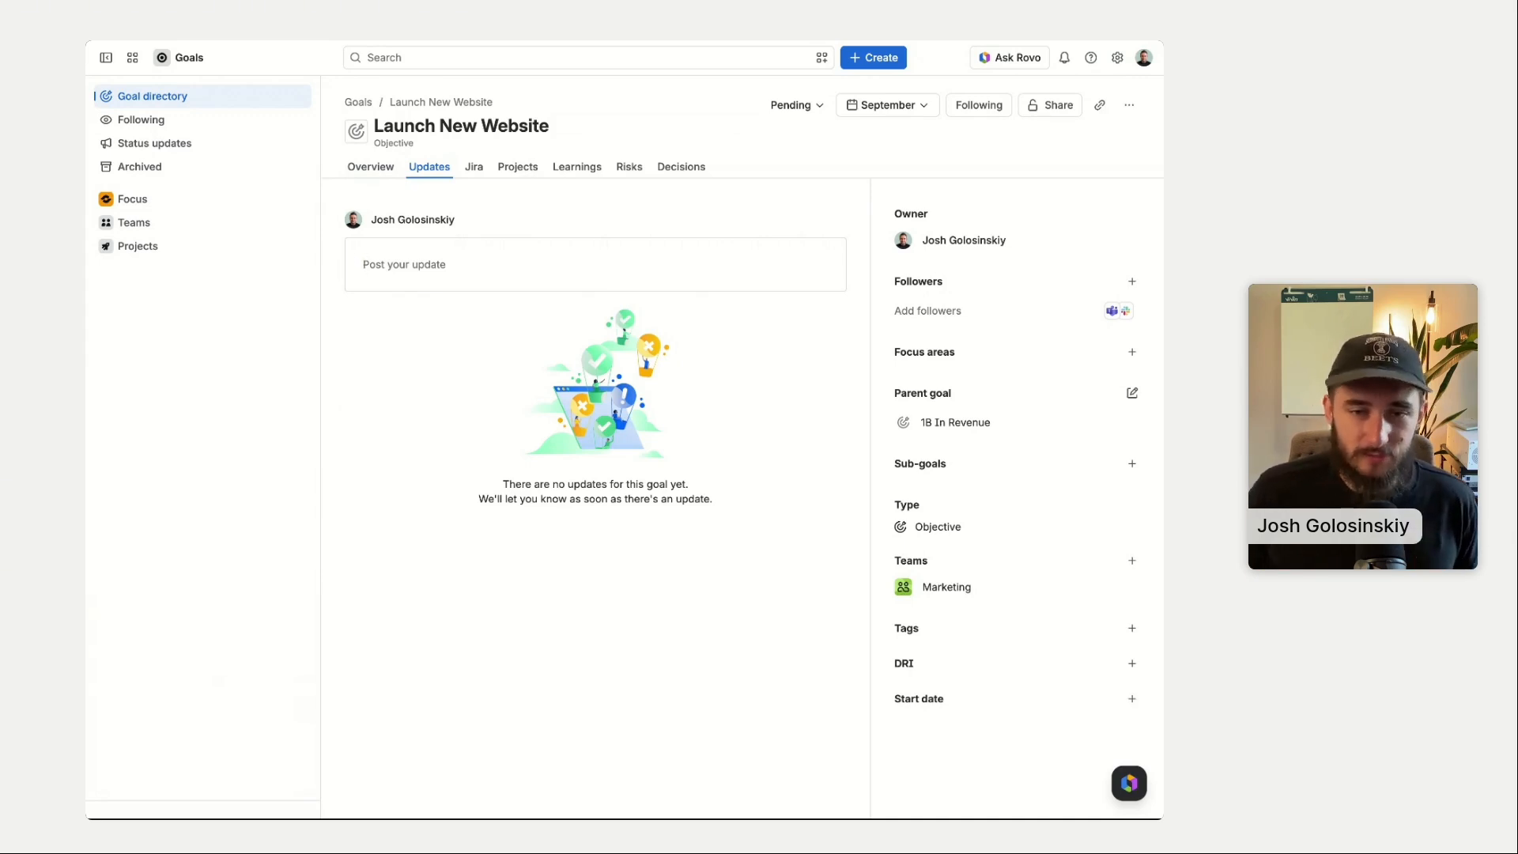
{"action": "left_click", "coordinate": [479, 179]}
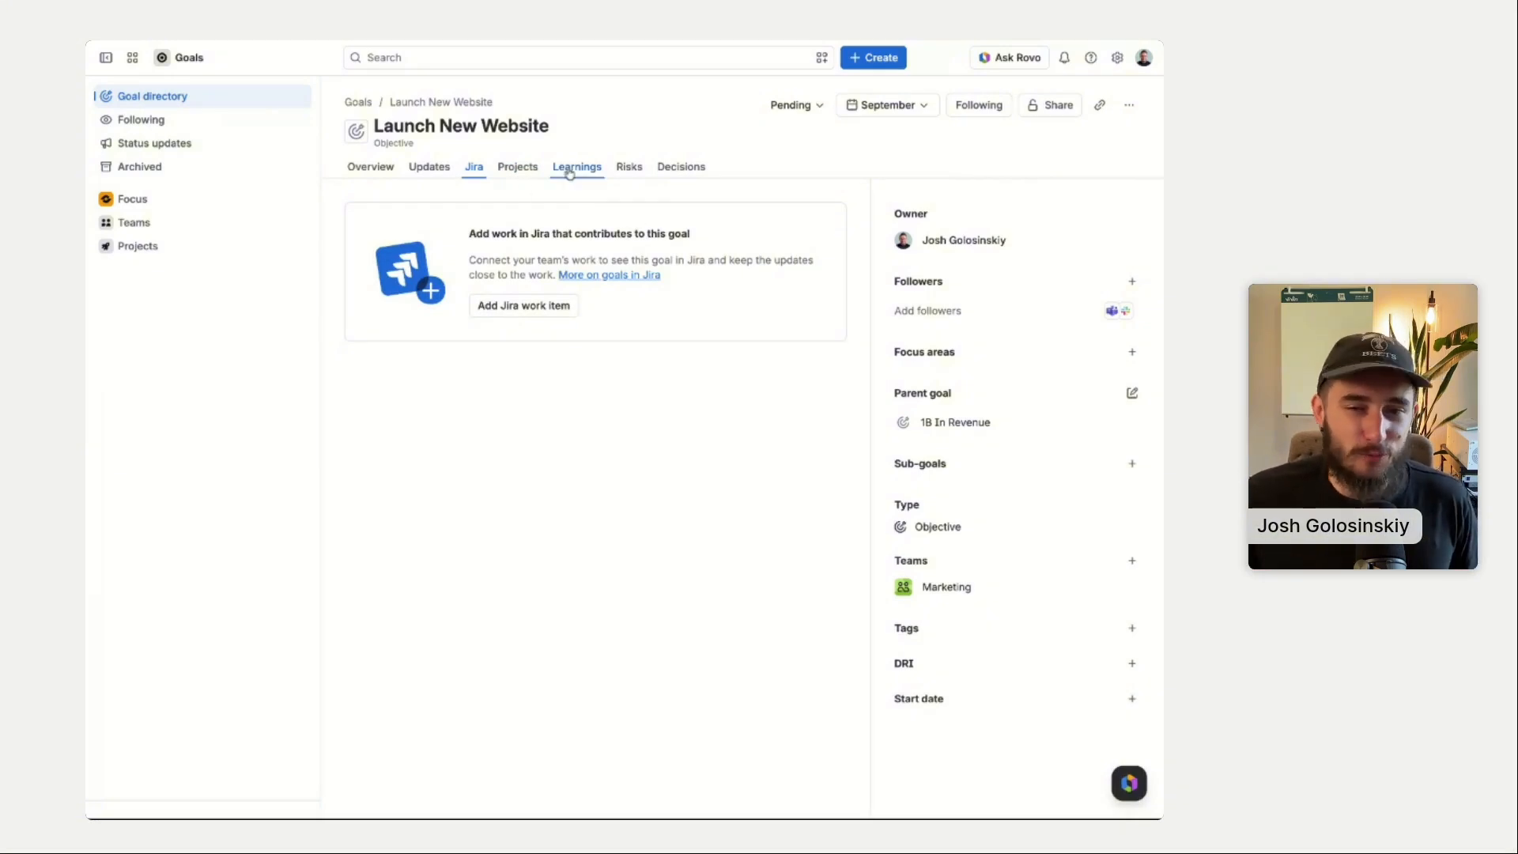
{"action": "left_click", "coordinate": [518, 167]}
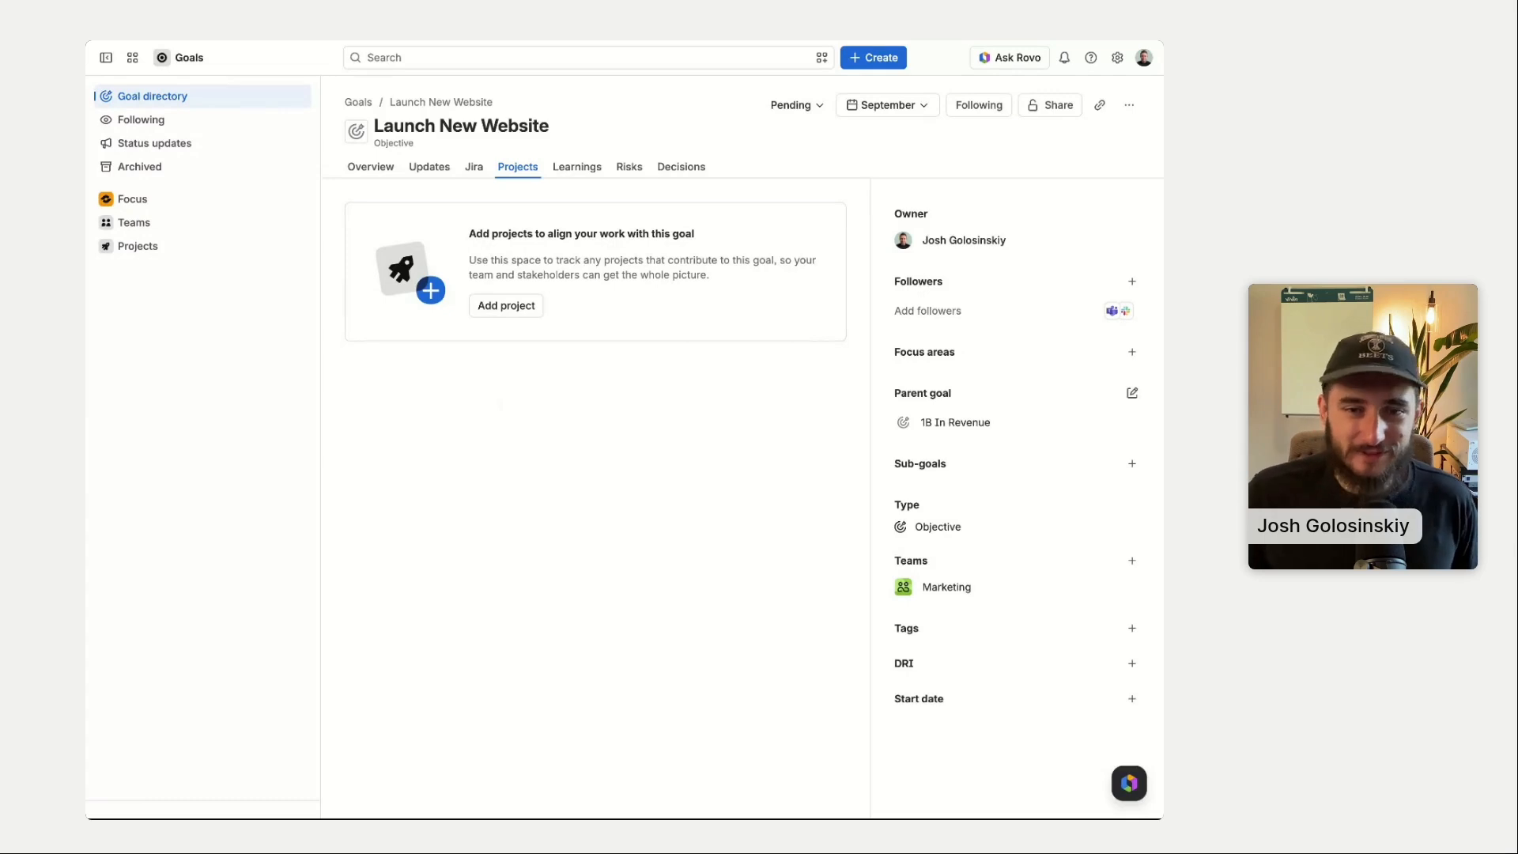
{"action": "left_click", "coordinate": [473, 168]}
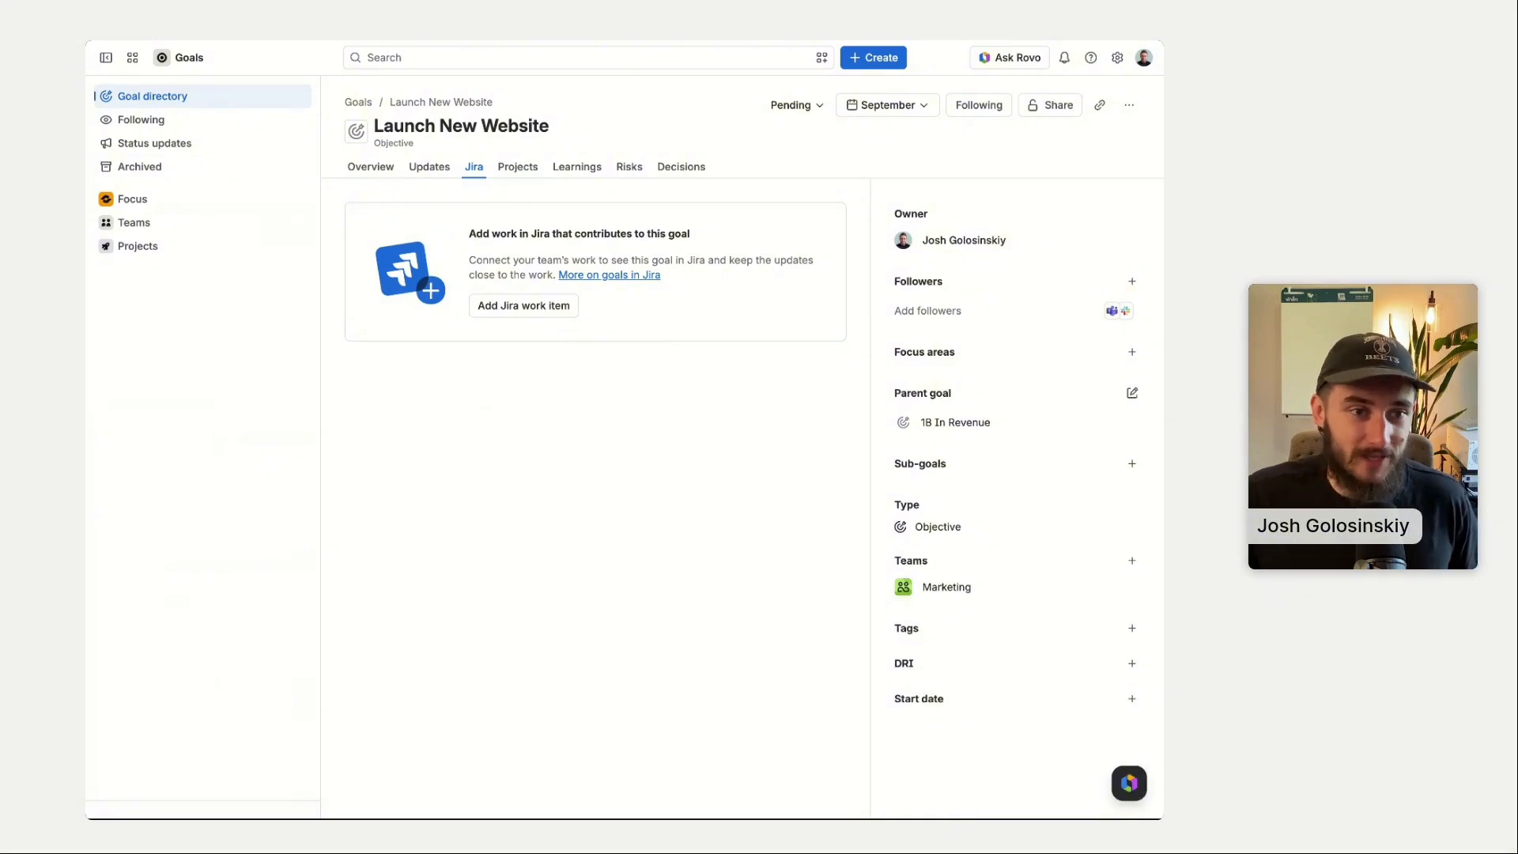
- Switch back to Jira, close the app list, and open the Work type hierarchy settings
{"action": "left_click", "coordinate": [206, 105]}
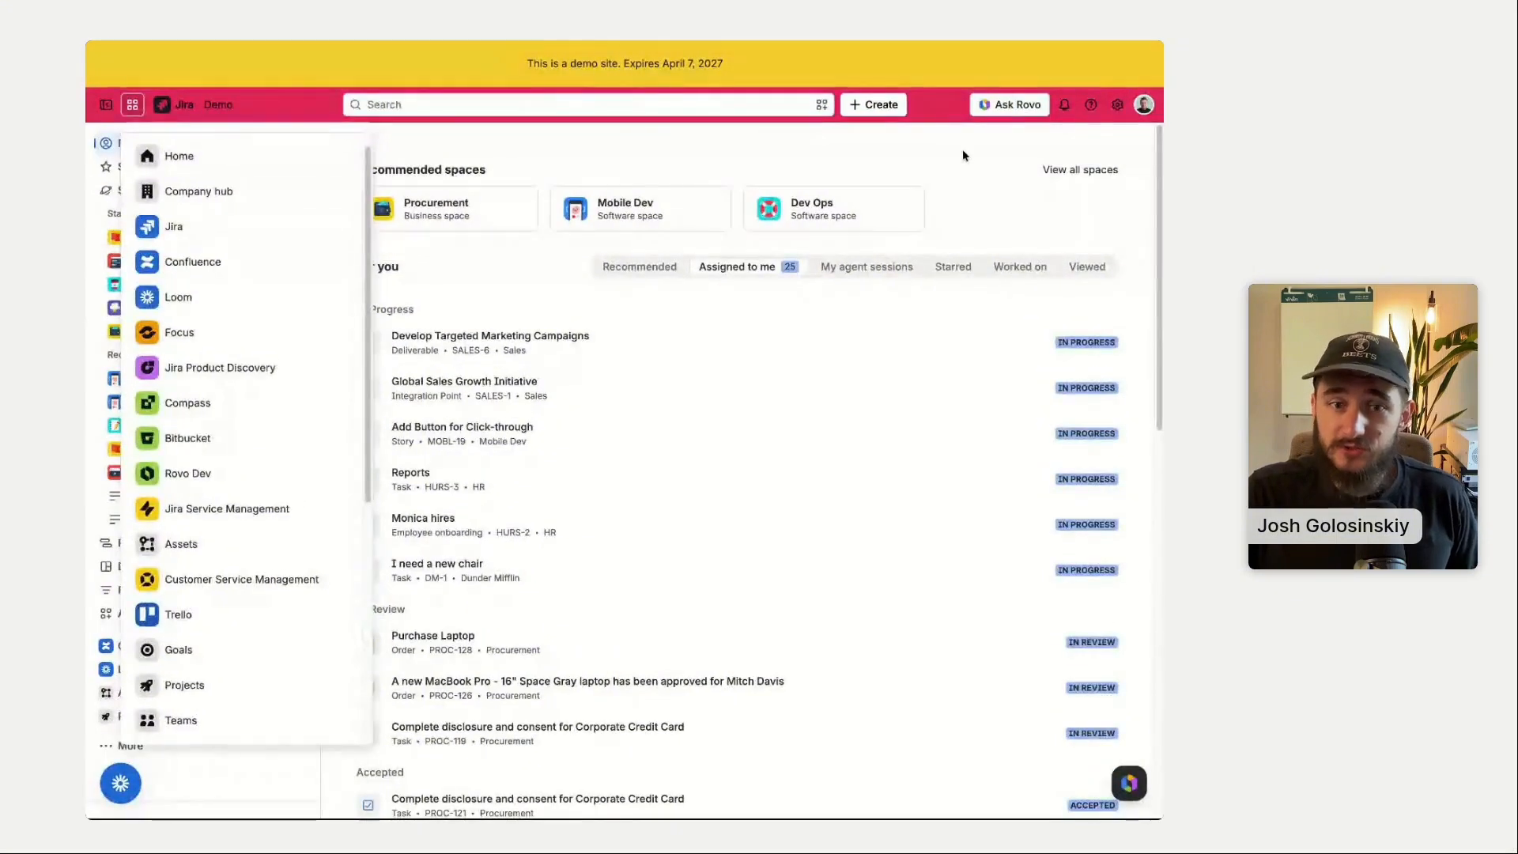
{"action": "left_click", "coordinate": [962, 149]}
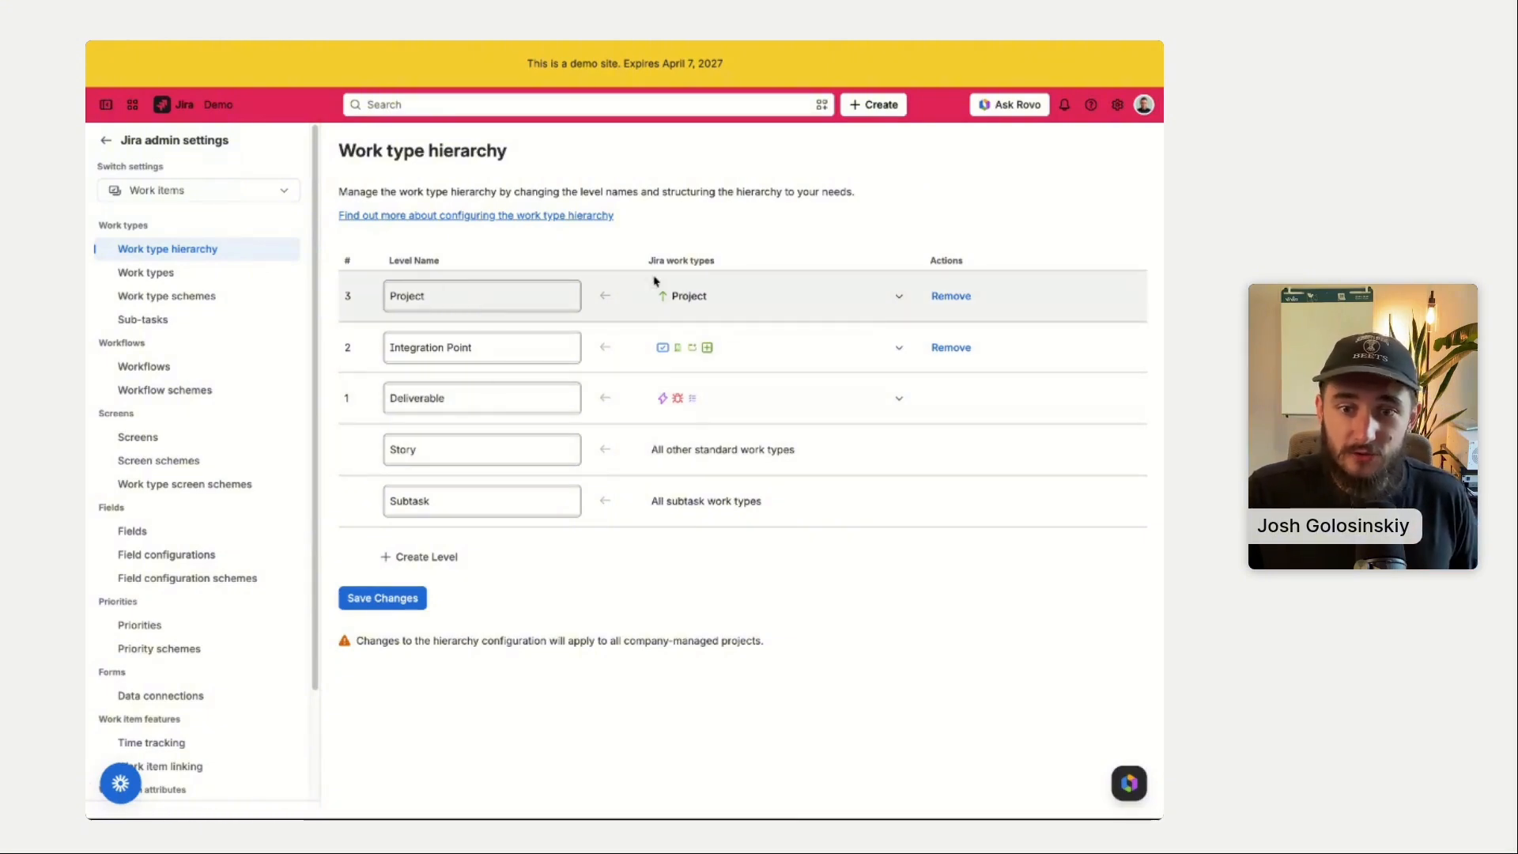
- Try adding a new level to the work type hierarchy and remove that empty level again
{"action": "left_click", "coordinate": [421, 556]}
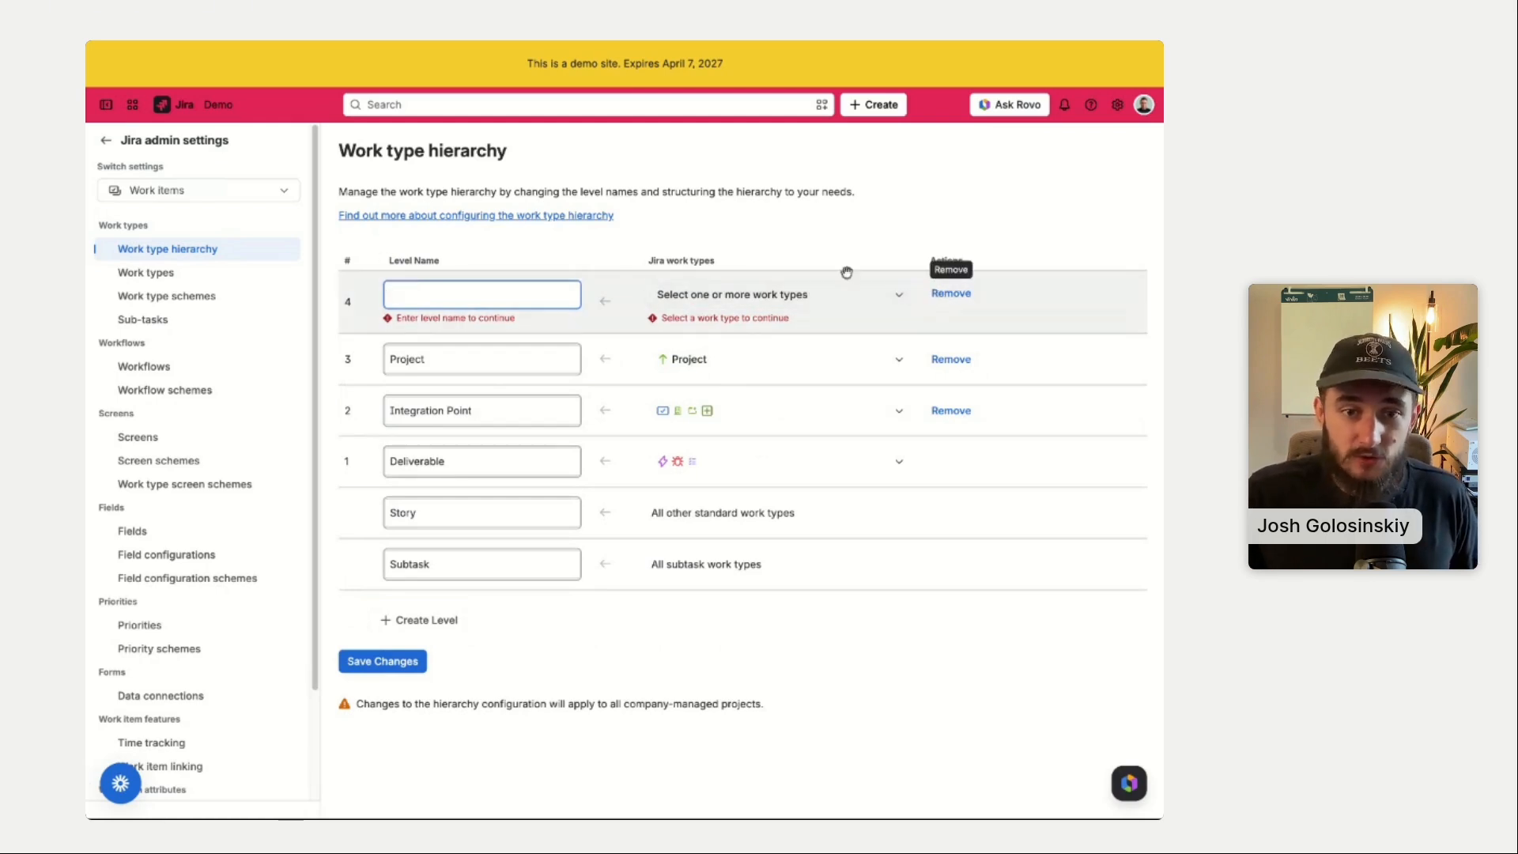
{"action": "left_click", "coordinate": [955, 295]}
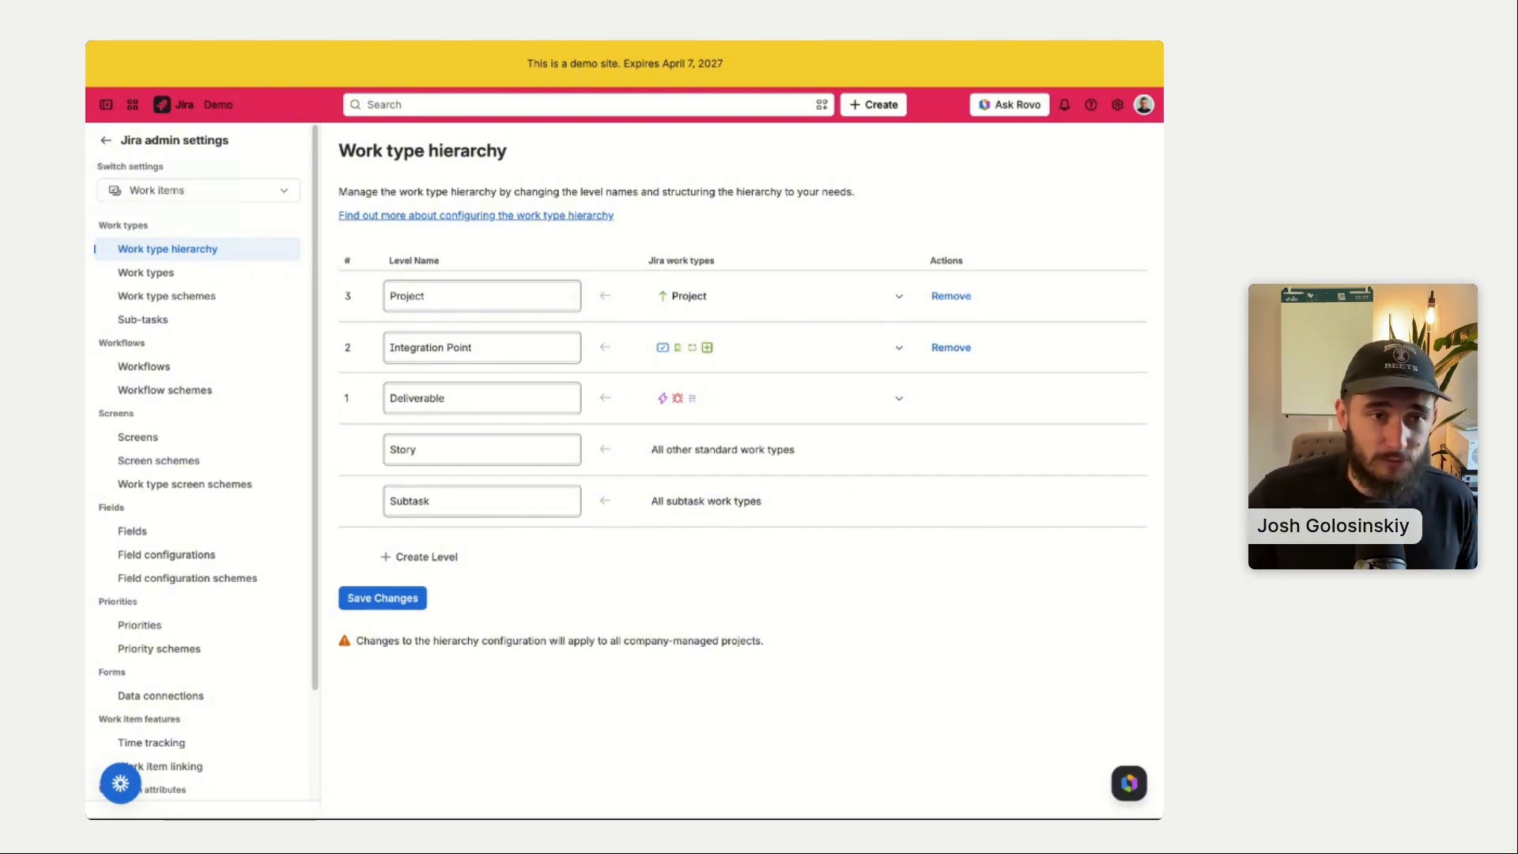
- Leave the admin settings and open the "Roll Out New Product XYZ" work item on the Goals space board
{"action": "left_click", "coordinate": [106, 140]}
{"action": "left_click", "coordinate": [202, 448]}
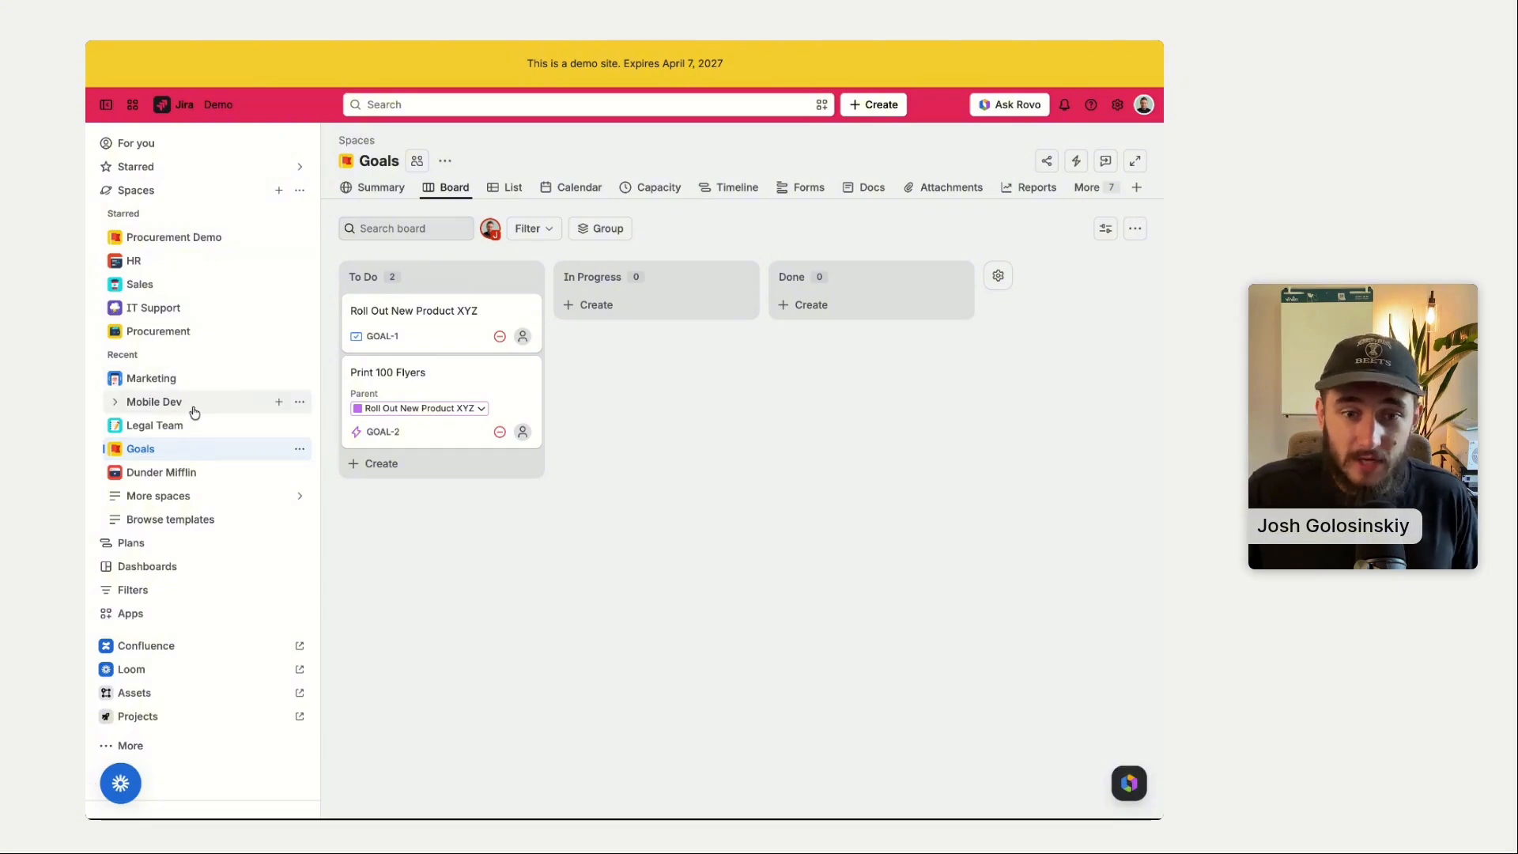
{"action": "left_click", "coordinate": [425, 324]}
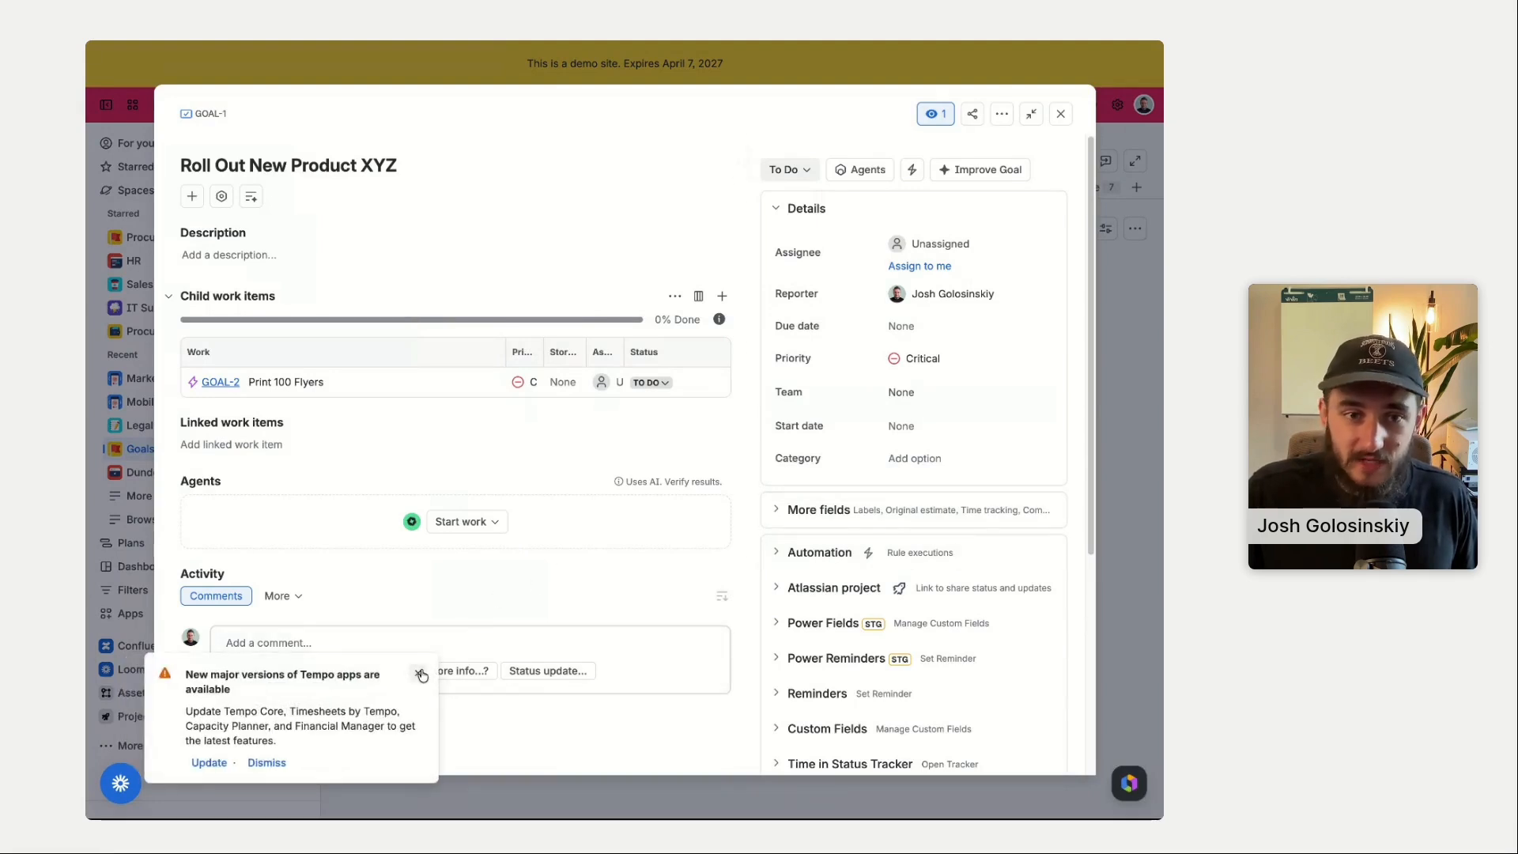
- Dismiss the Tempo update notice and open the layout configuration for the "Roll Out New Product XYZ" work item
{"action": "left_click", "coordinate": [419, 674]}
{"action": "scroll", "coordinate": [909, 554], "scroll_direction": "down", "scroll_amount": 5}
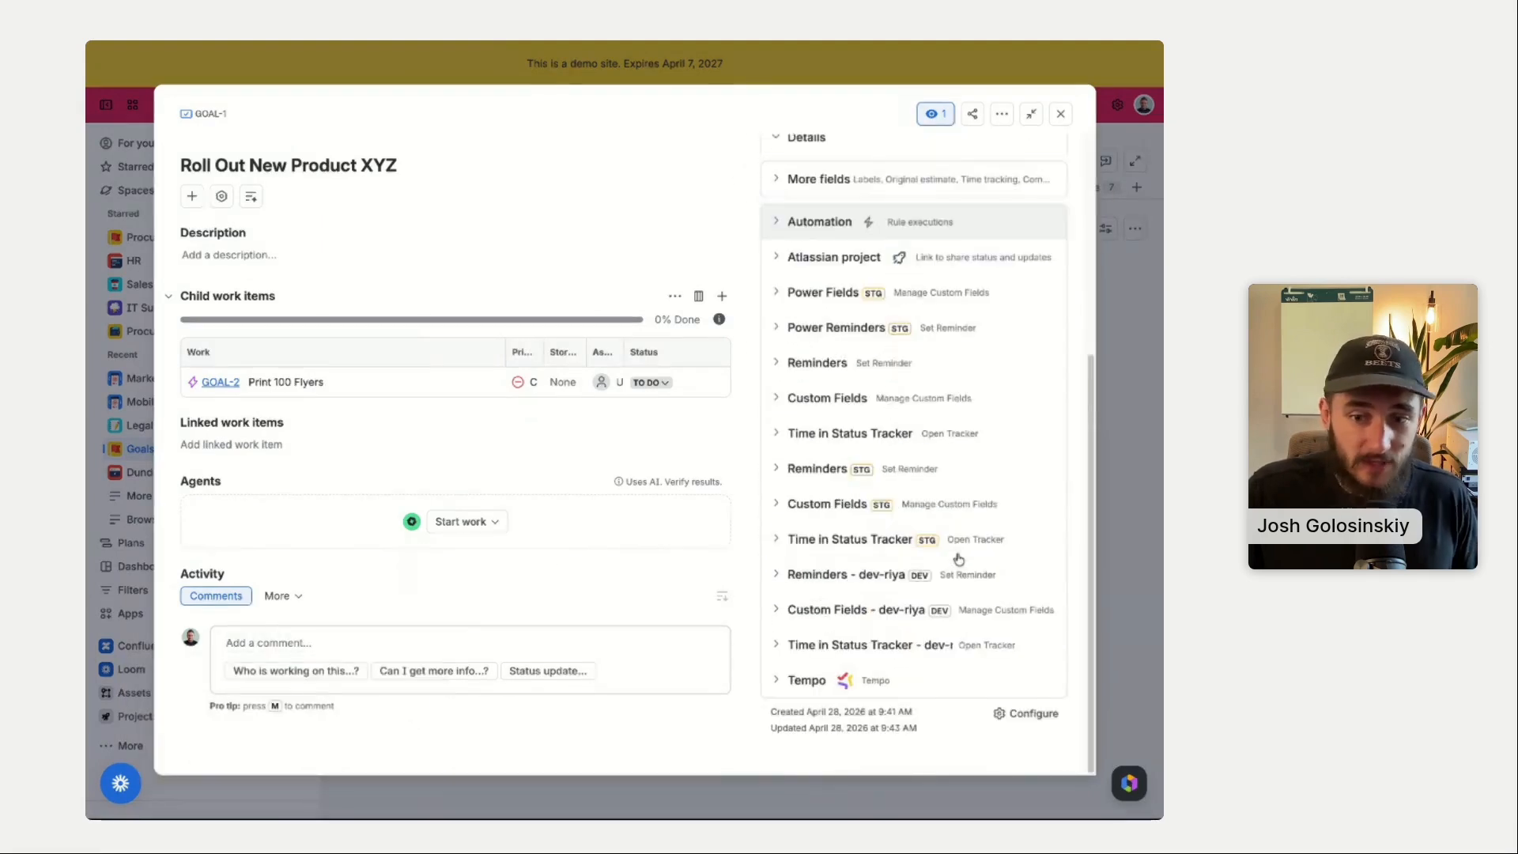
{"action": "left_click", "coordinate": [1000, 715]}
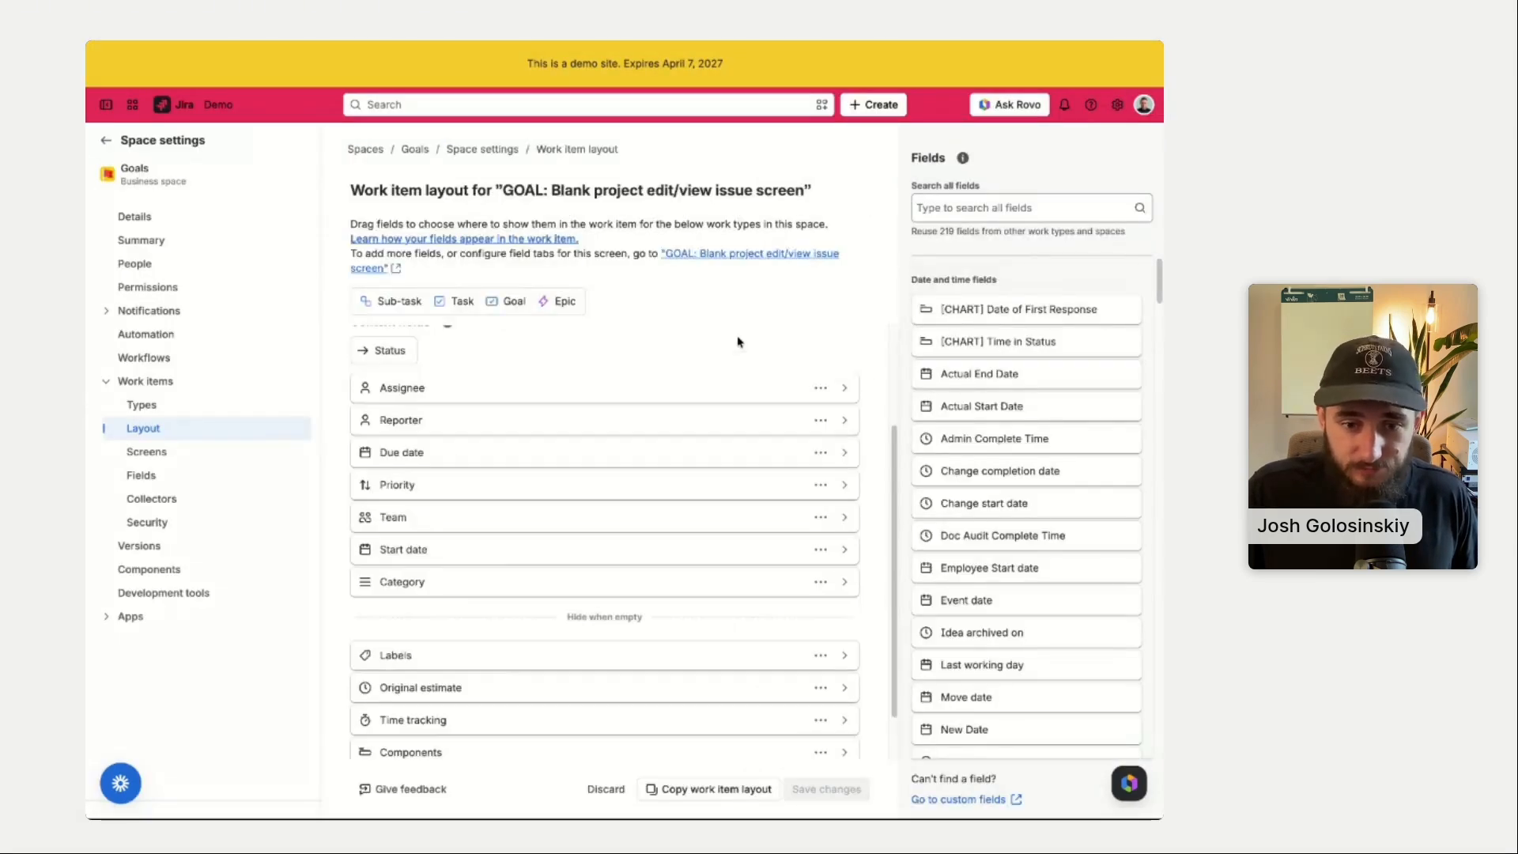
- Add the existing Goals field to the layout's context fields between Reporter and Due date, and save the layout
{"action": "left_click", "coordinate": [1030, 207]}
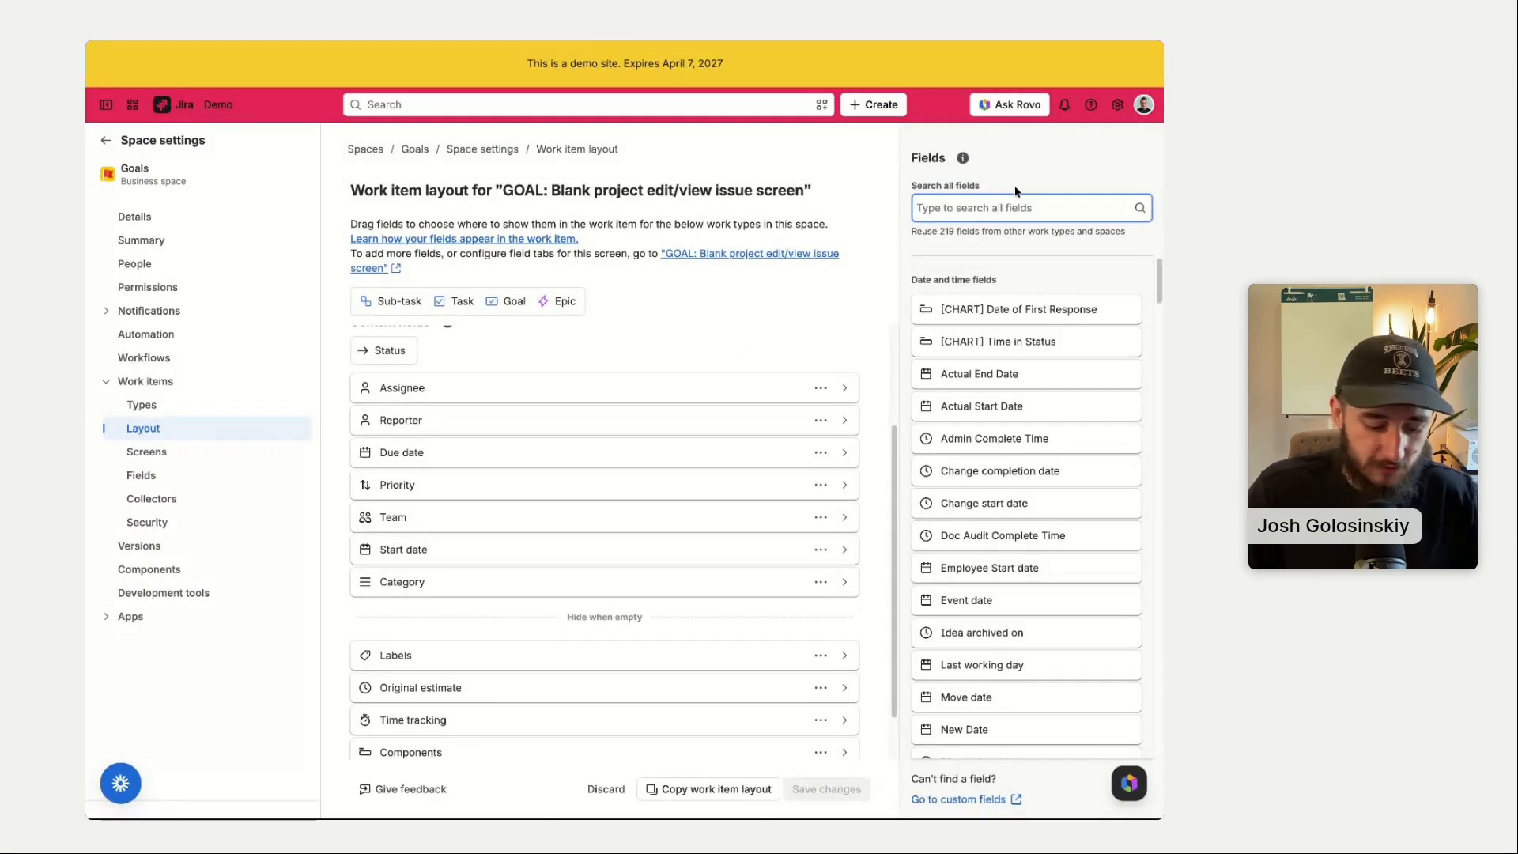
{"action": "type", "text": "goals"}
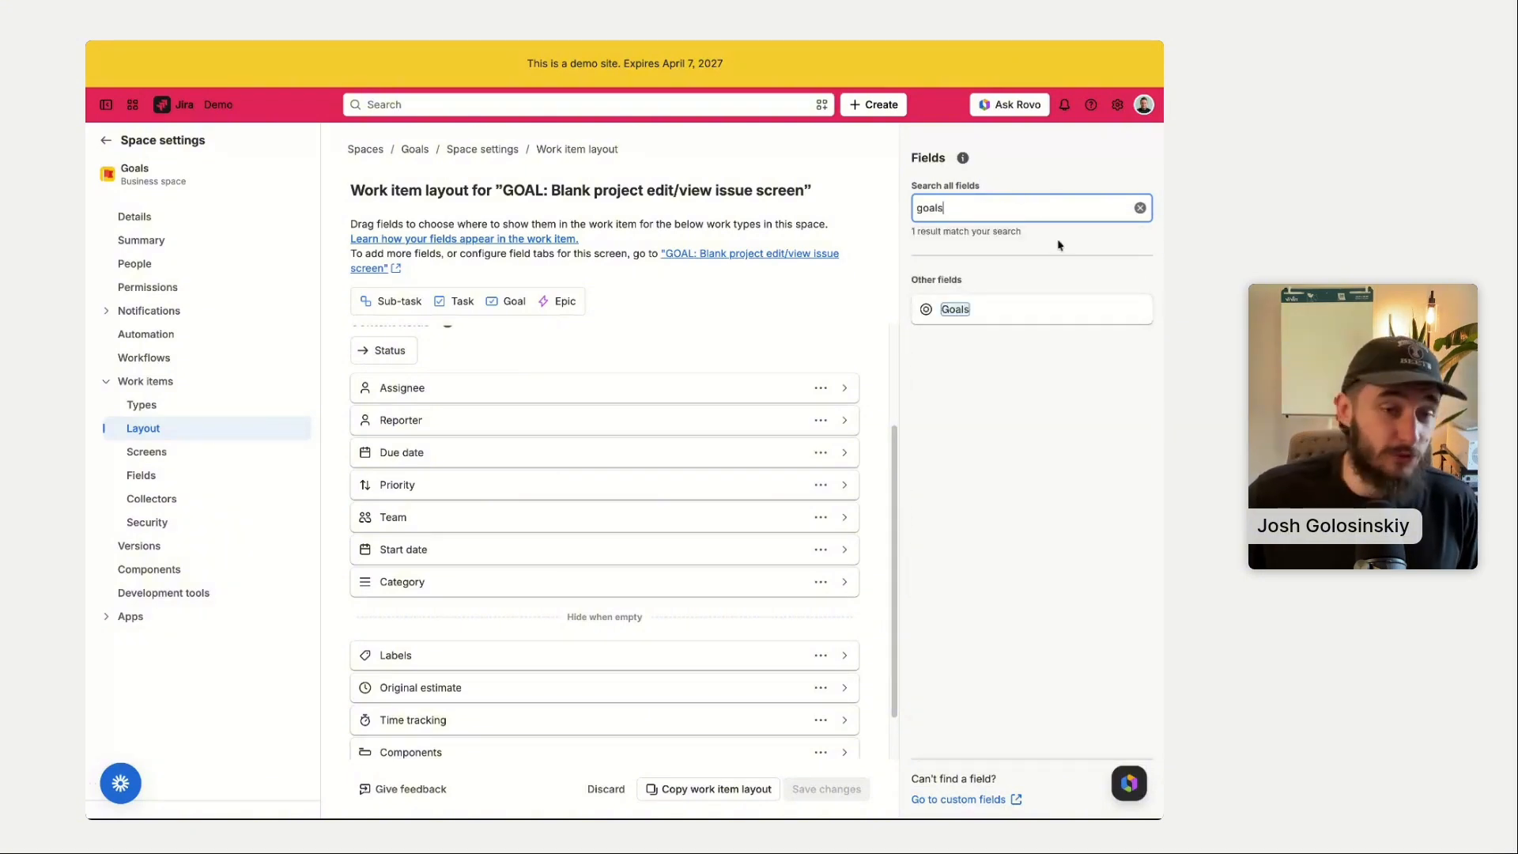
{"action": "left_click_drag", "start_coordinate": [993, 308], "coordinate": [637, 506]}
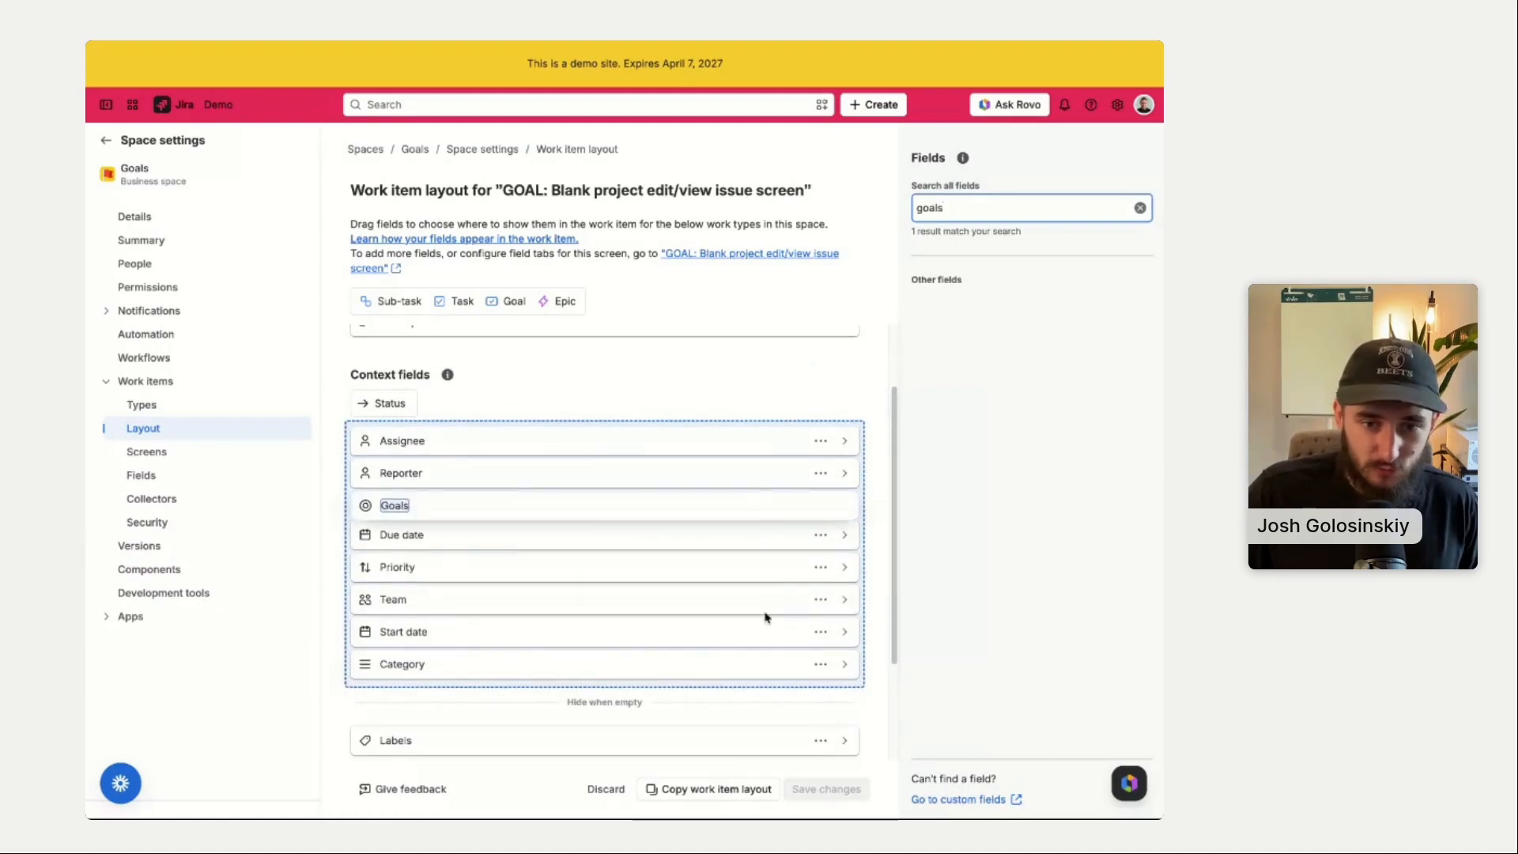
{"action": "left_click", "coordinate": [827, 788]}
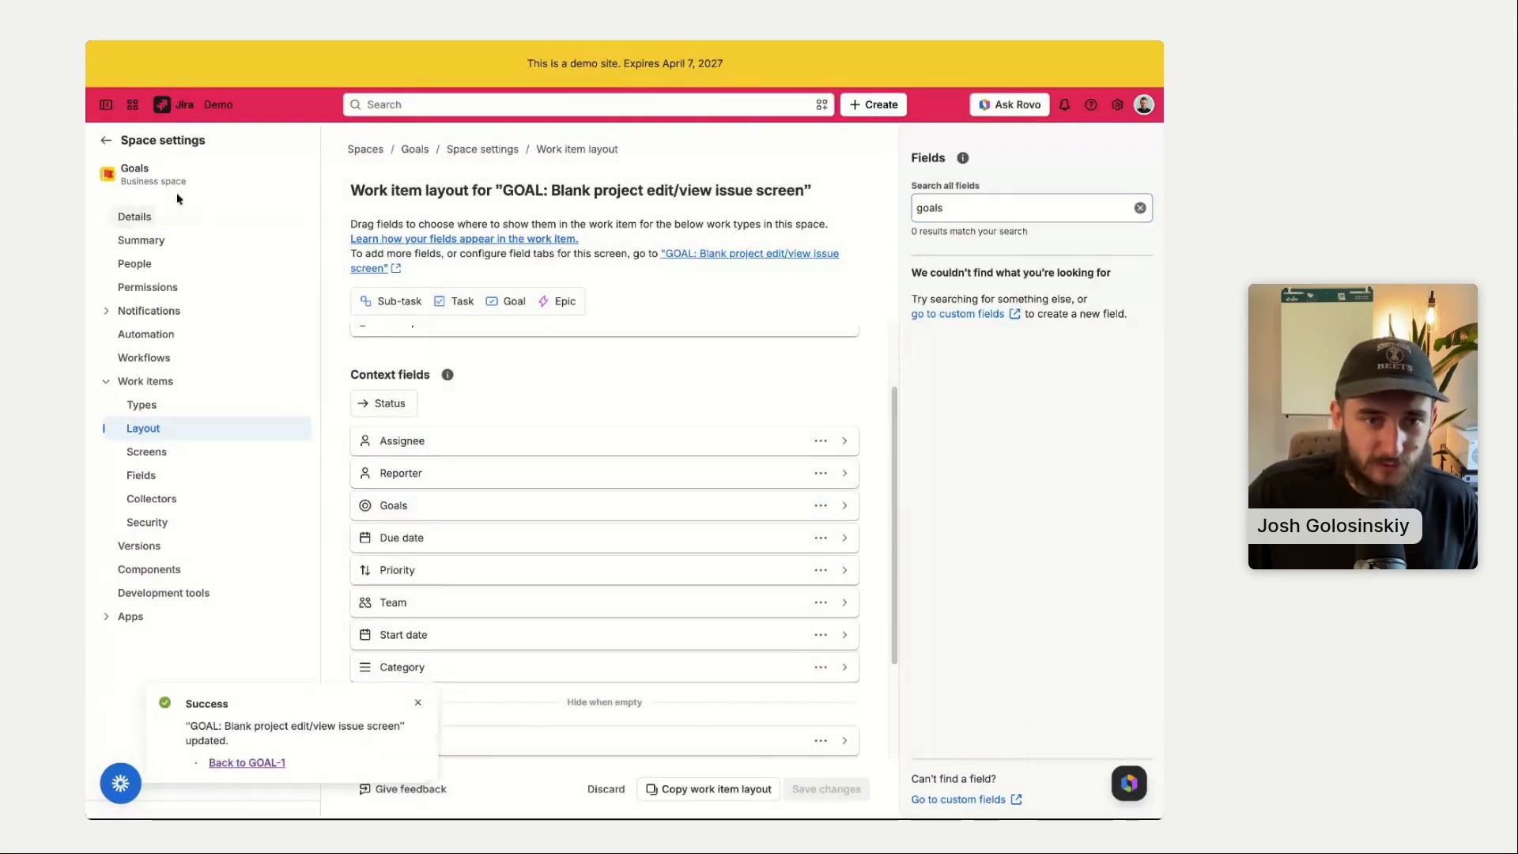
- Return to the "Roll Out New Product XYZ" work item, link the "Launch New Website" goal in its Goals field, and close the work item
{"action": "left_click", "coordinate": [113, 141]}
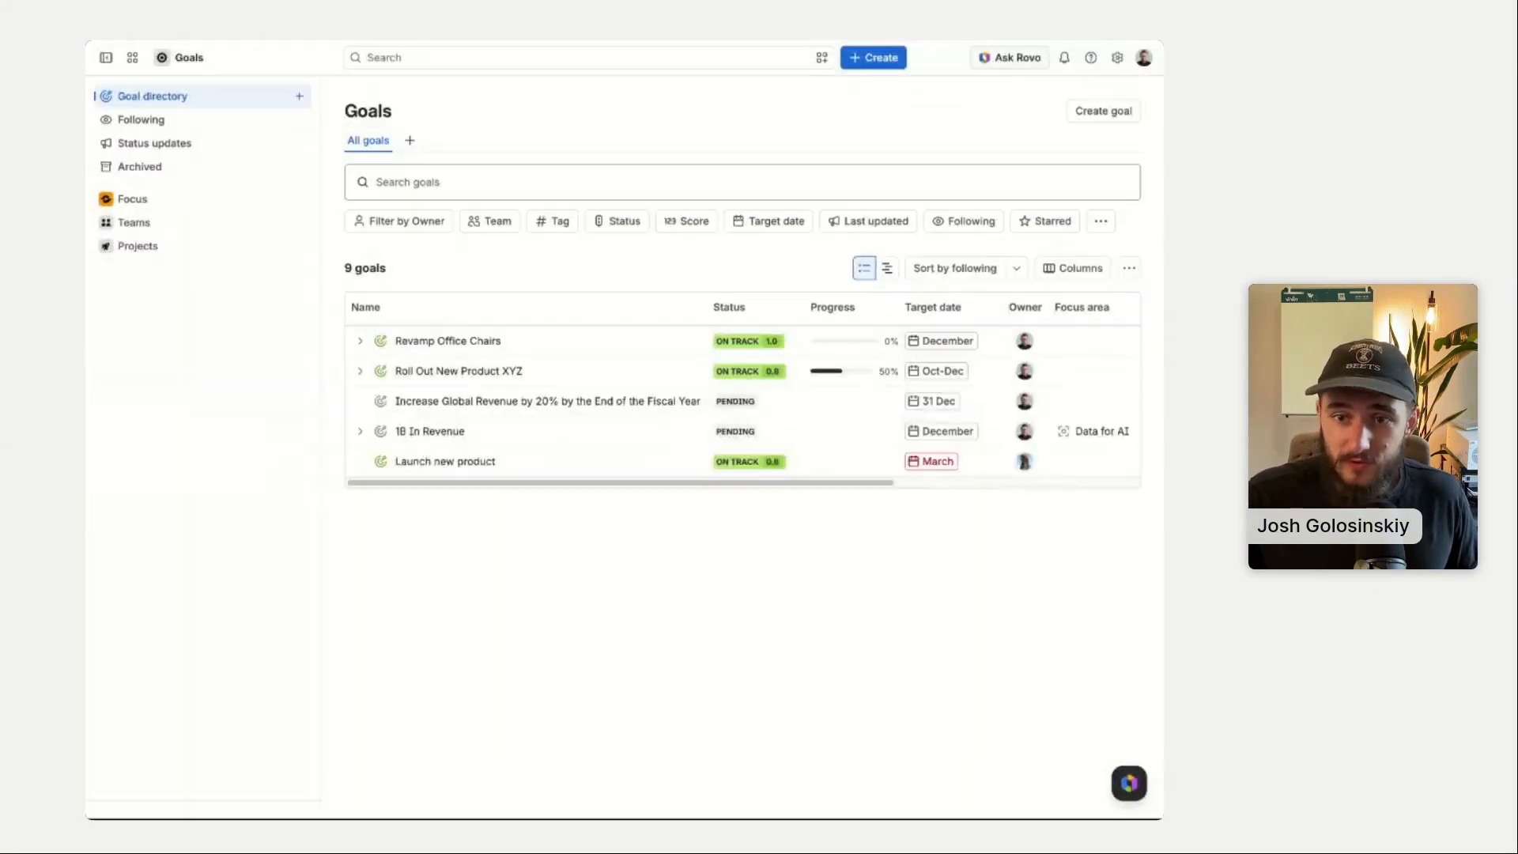
{"action": "left_click", "coordinate": [359, 430]}
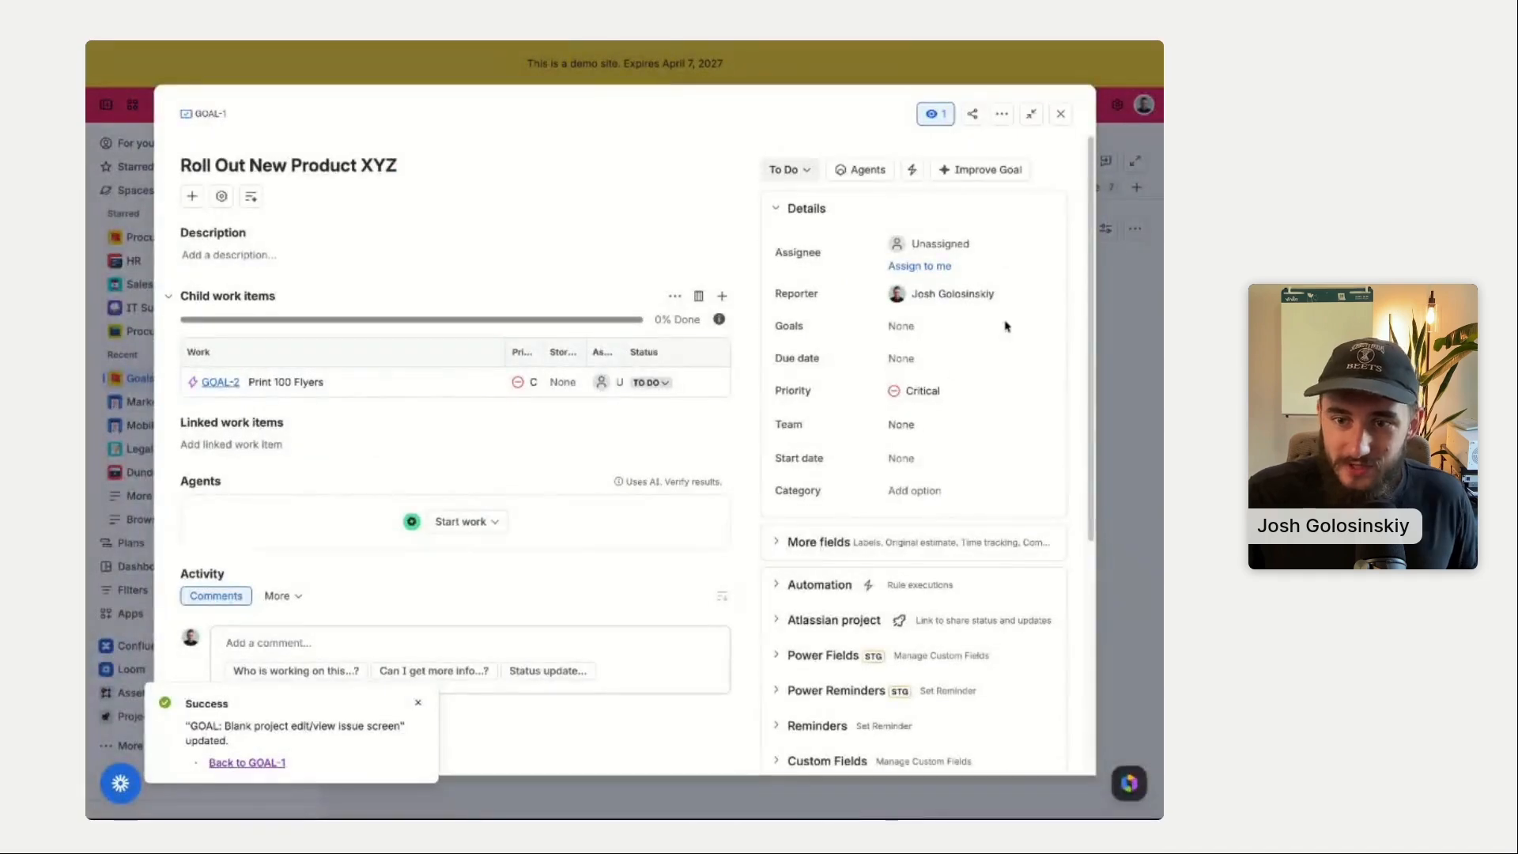
{"action": "left_click", "coordinate": [925, 330]}
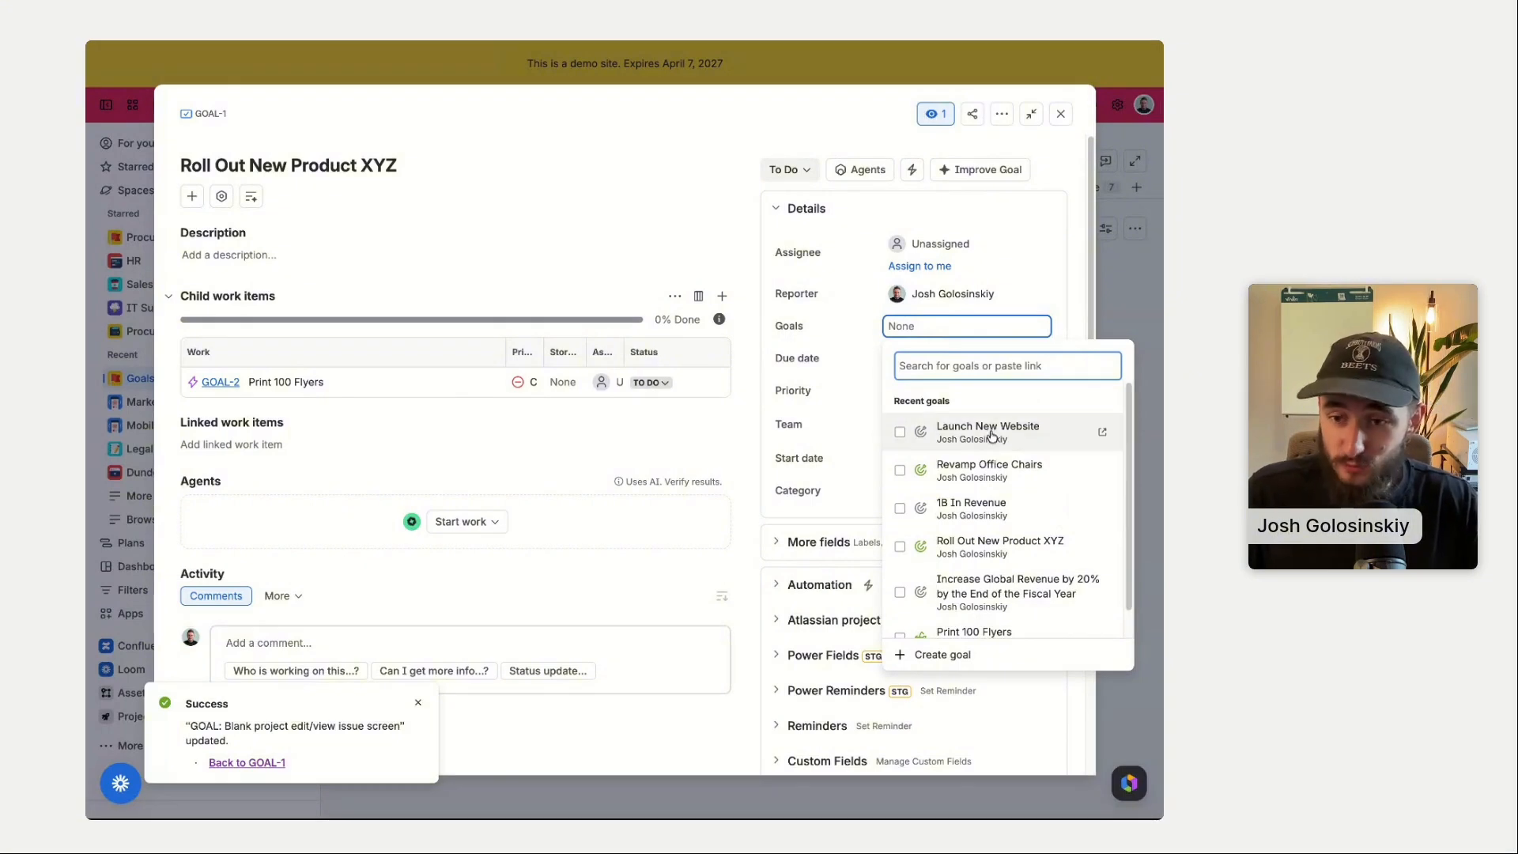
{"action": "left_click", "coordinate": [901, 433]}
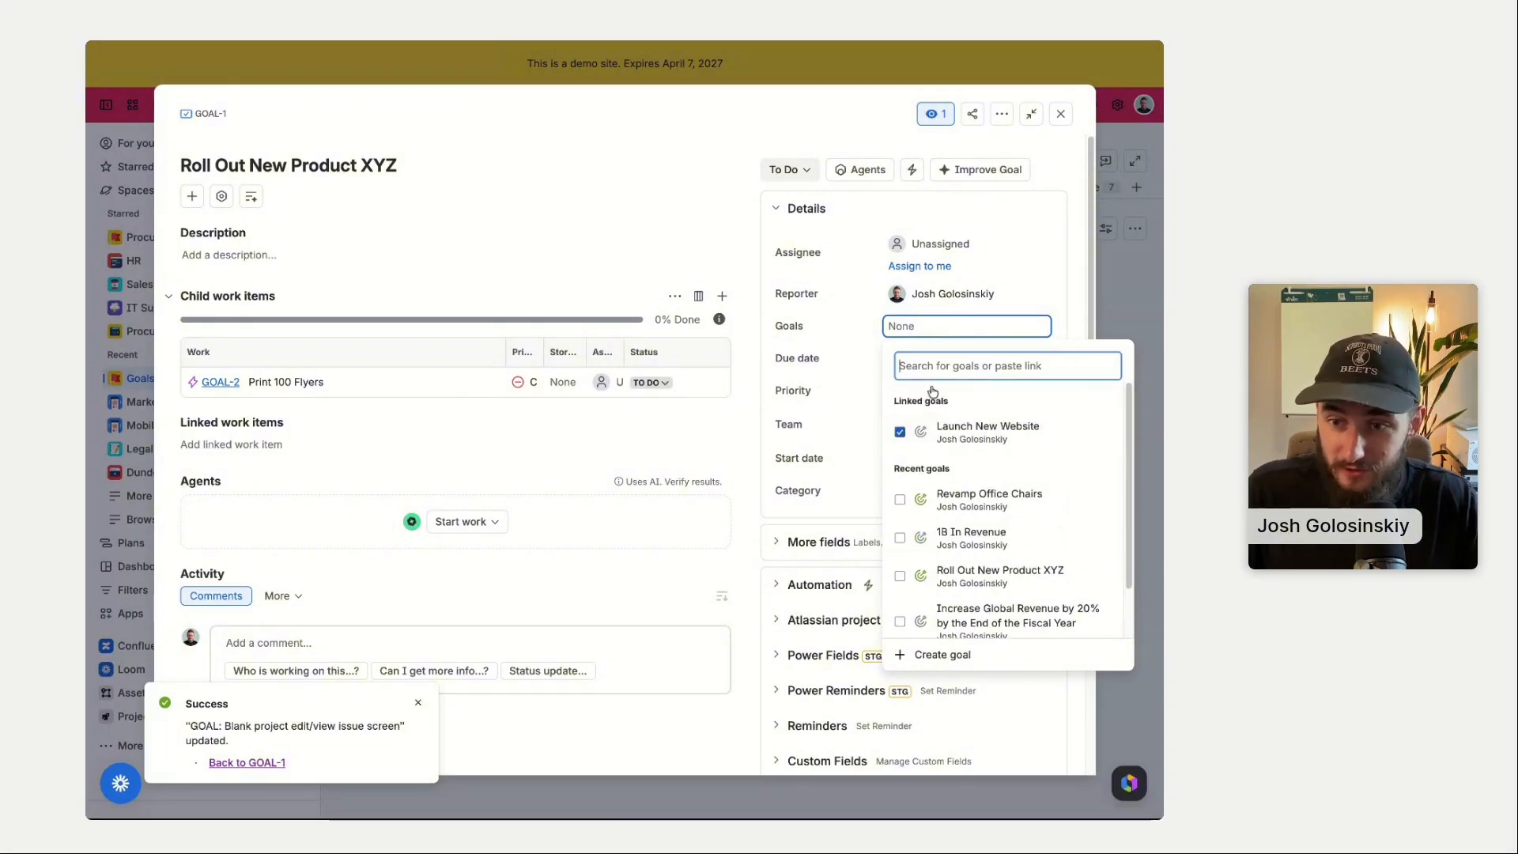
{"action": "left_click", "coordinate": [1067, 241]}
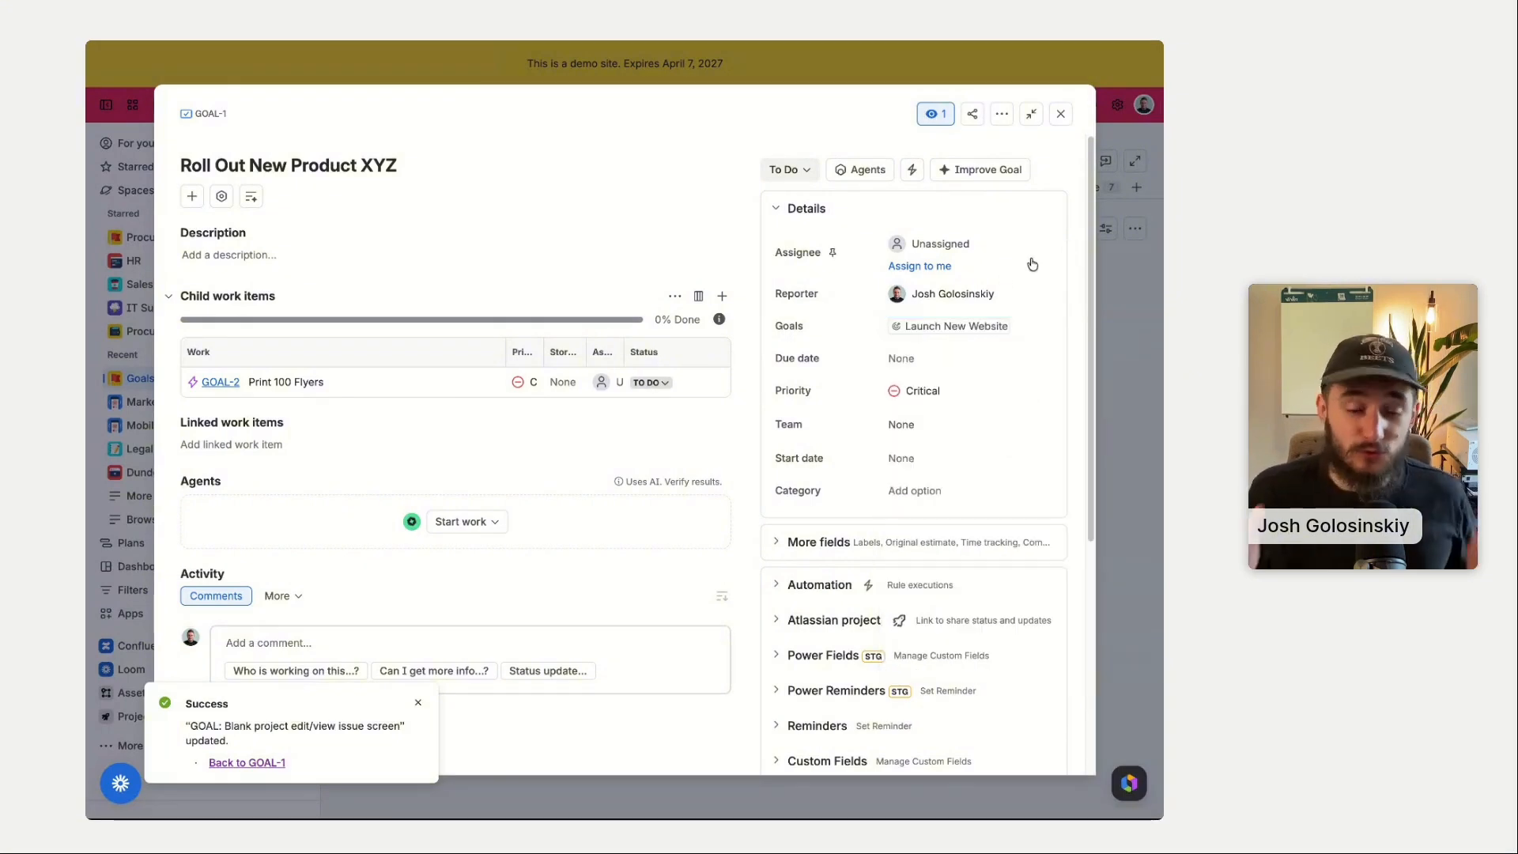
{"action": "left_click", "coordinate": [418, 703]}
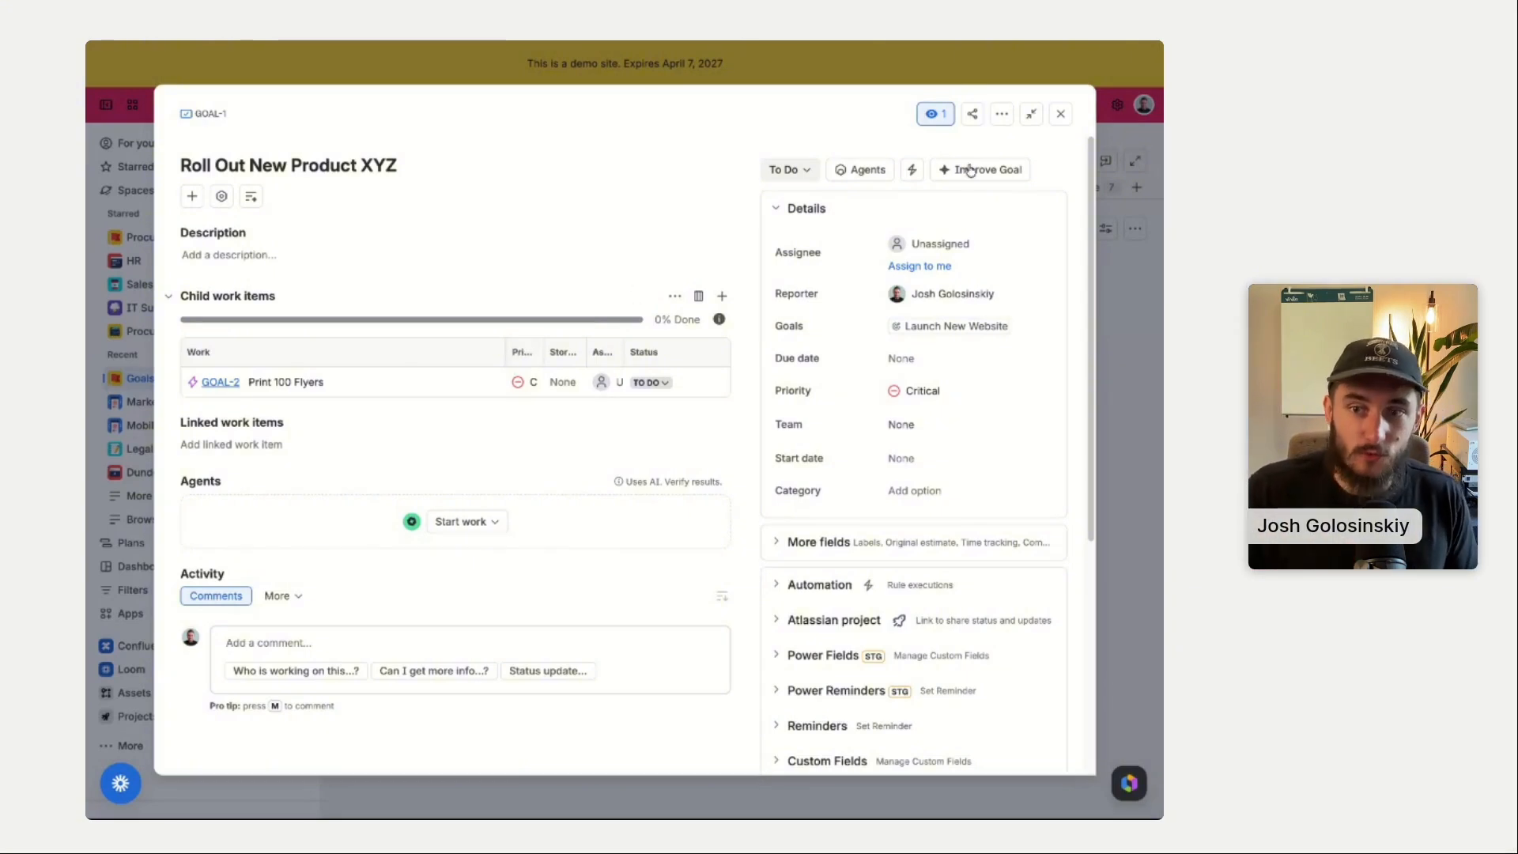
{"action": "left_click", "coordinate": [1060, 115]}
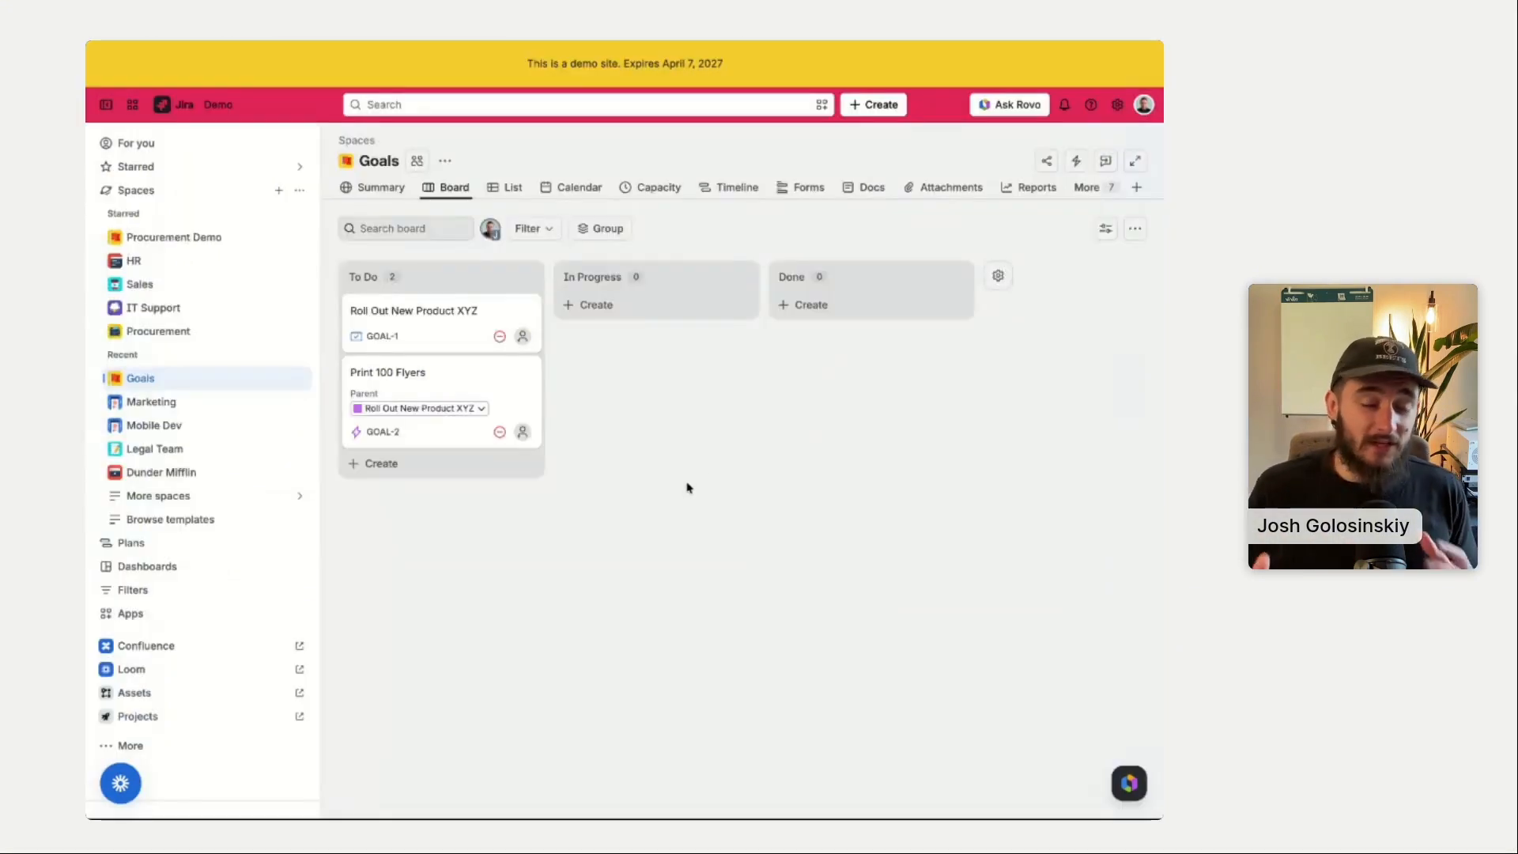